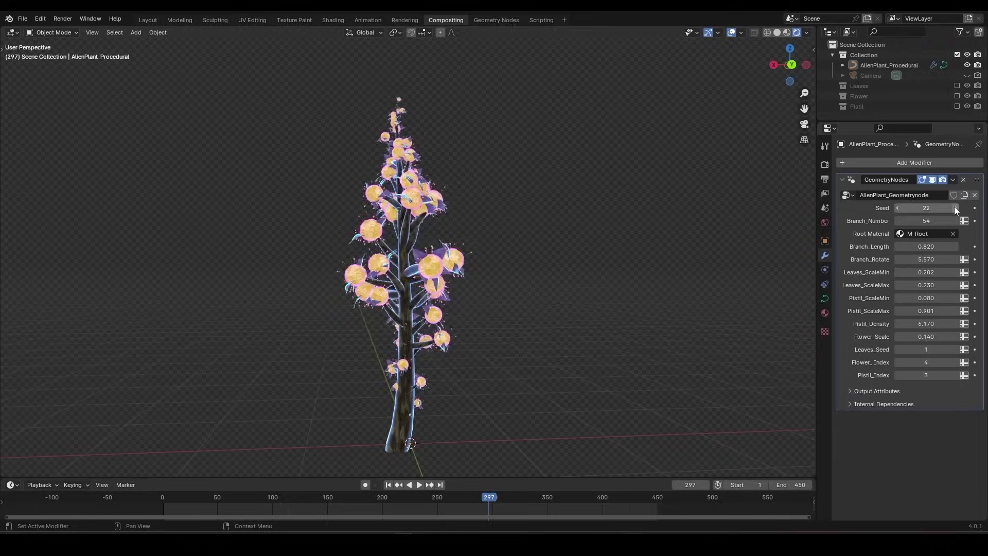
Step: Step the procedural alien plant's Seed up through 34 to produce different random variations
click(954, 207)
click(955, 207)
click(955, 208)
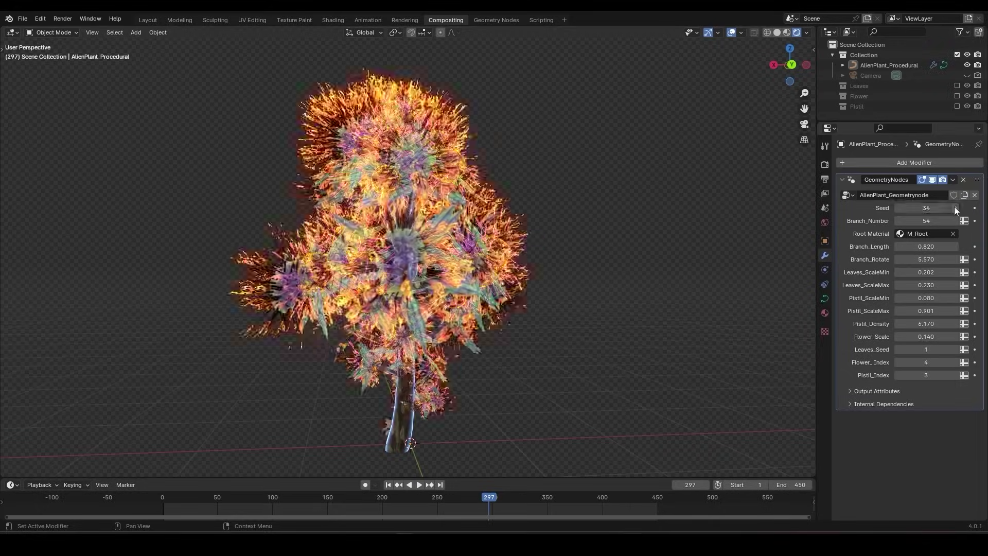
click(955, 207)
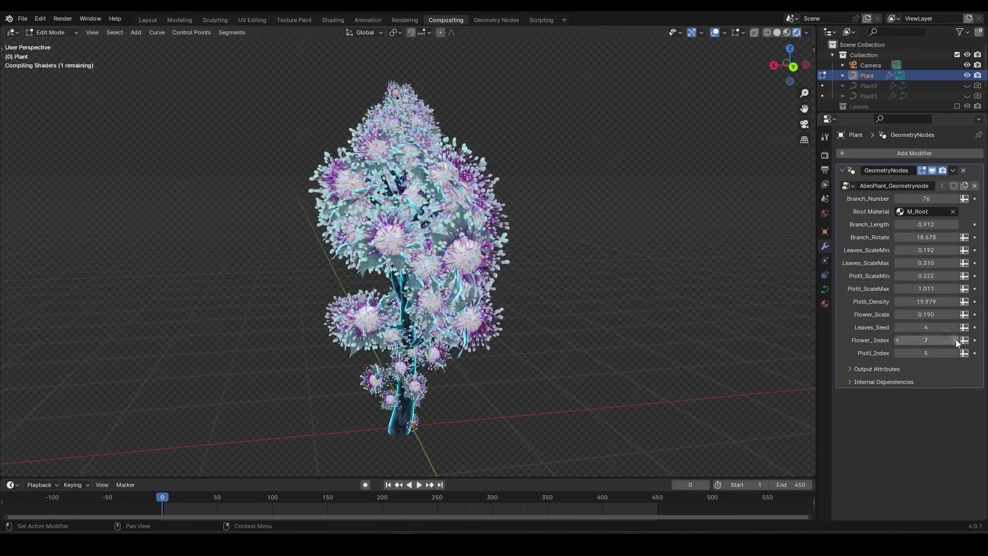
Step: Raise the plant's Flower_Index to 11 and its Pistil_Index to 12
click(955, 339)
click(955, 353)
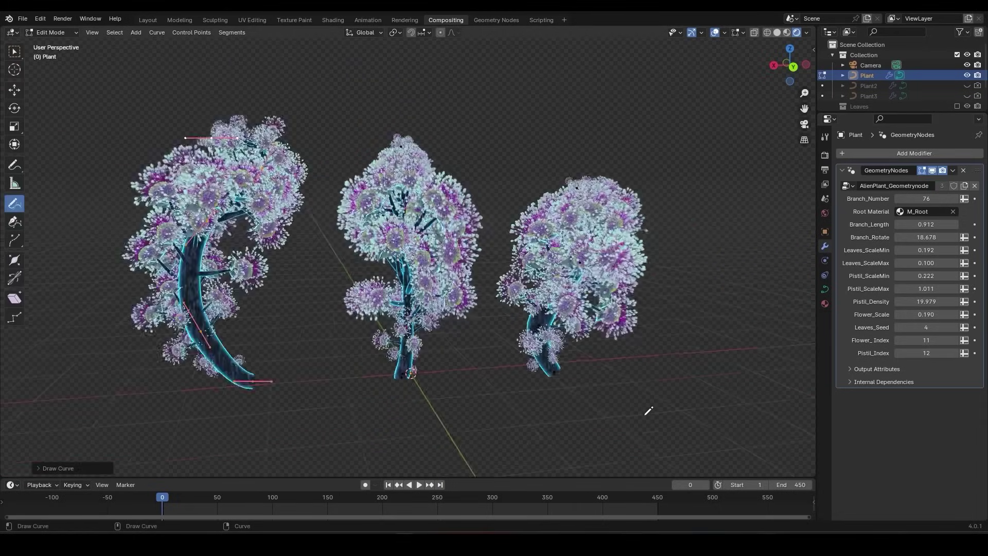
Step: Draw another plant curve beside the three existing plants and switch to Object Mode
drag(578, 110, 653, 419)
click(52, 32)
click(55, 48)
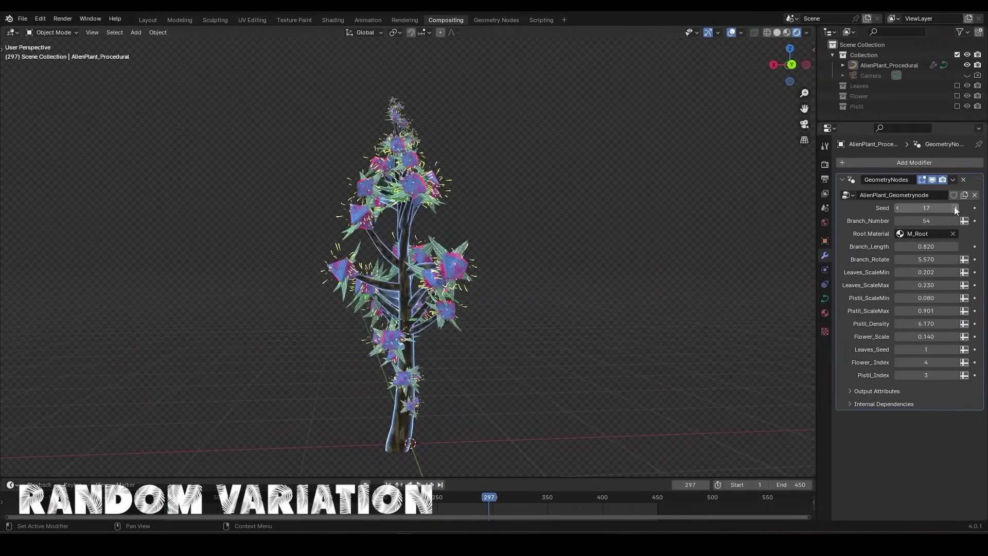
Step: Keep raising the alien plant's Seed through 27 and 40 to generate further flower and branch variations
click(955, 208)
click(954, 208)
click(955, 208)
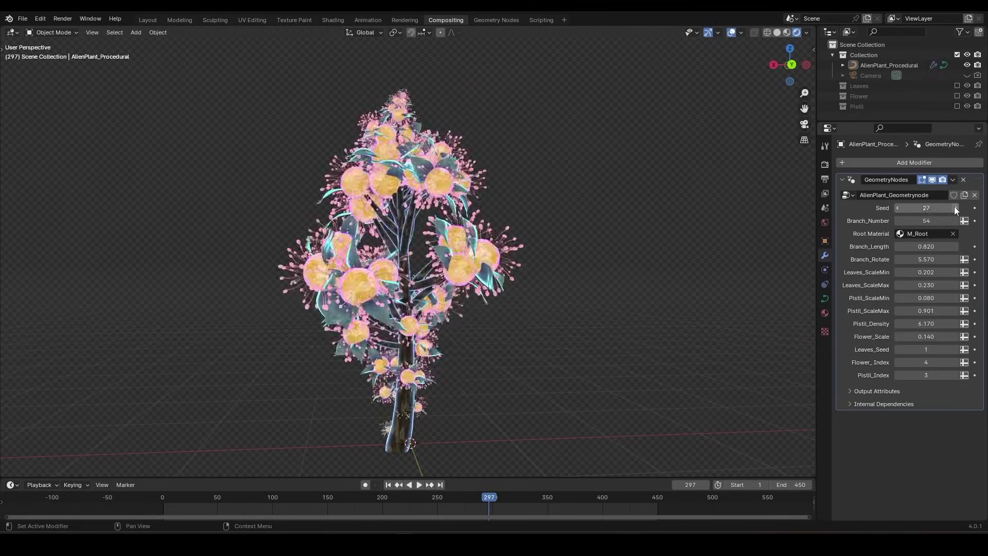
click(955, 207)
click(955, 207)
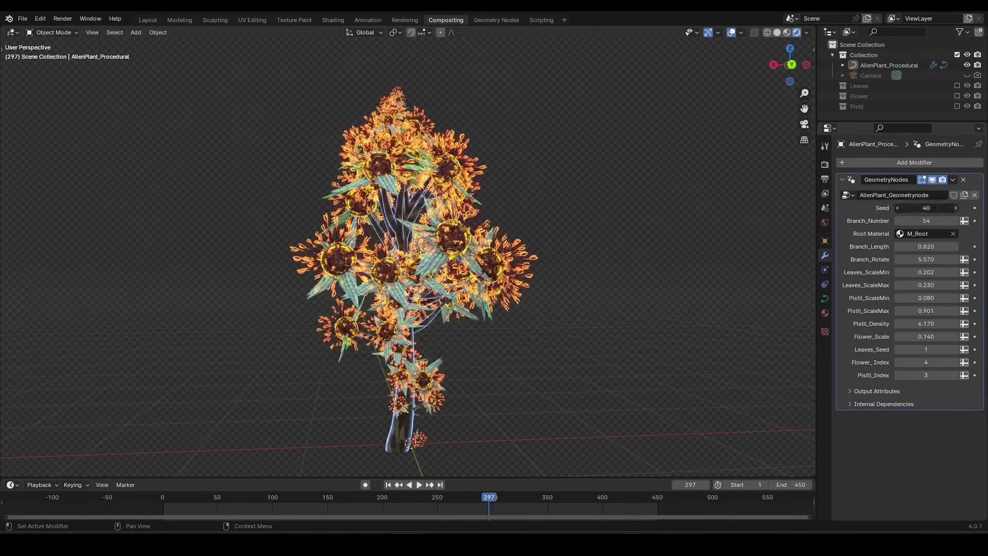
click(955, 208)
click(954, 208)
click(955, 207)
click(955, 208)
click(955, 208)
click(955, 207)
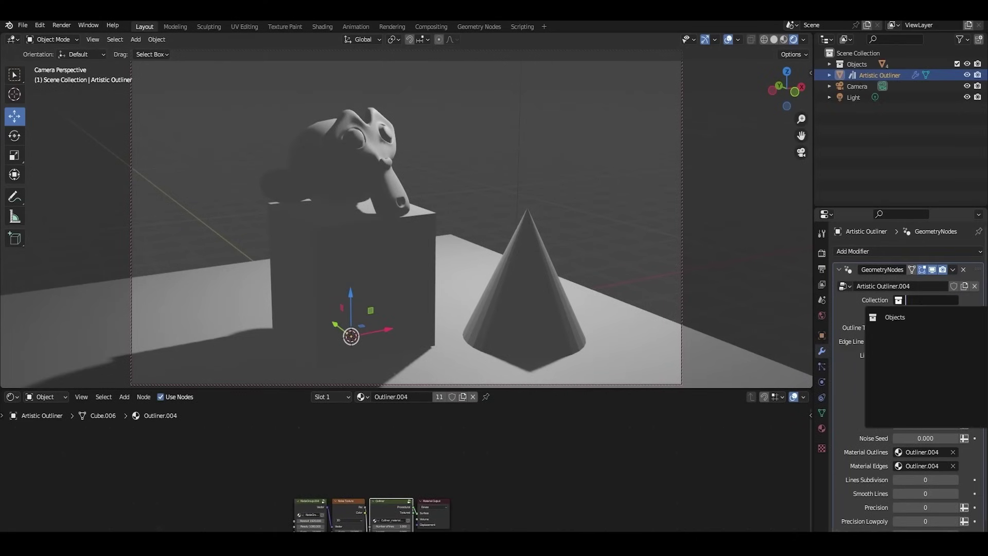
Step: Check the outlined monkey, cube and cone in wireframe, and return the viewport to Rendered shading
key(shift+z)
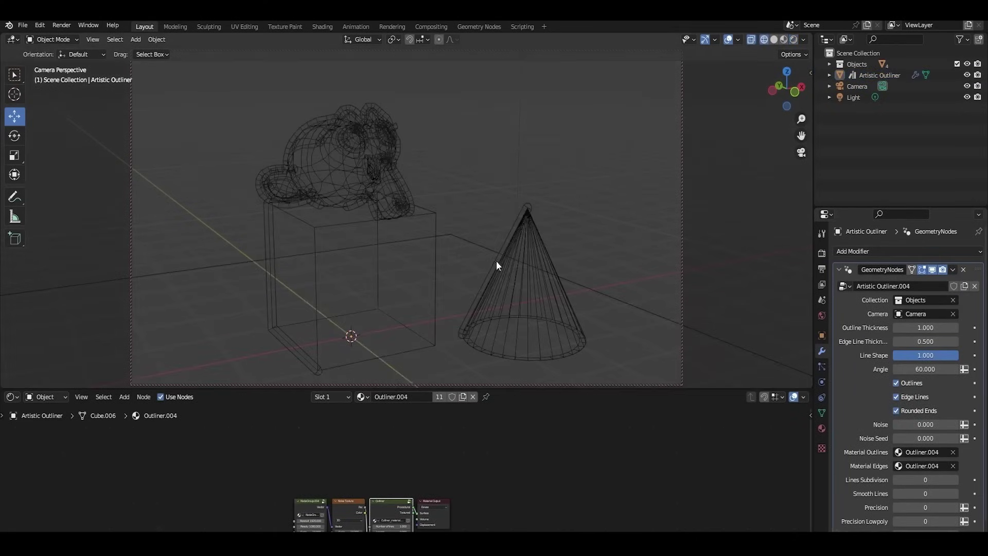
key(z)
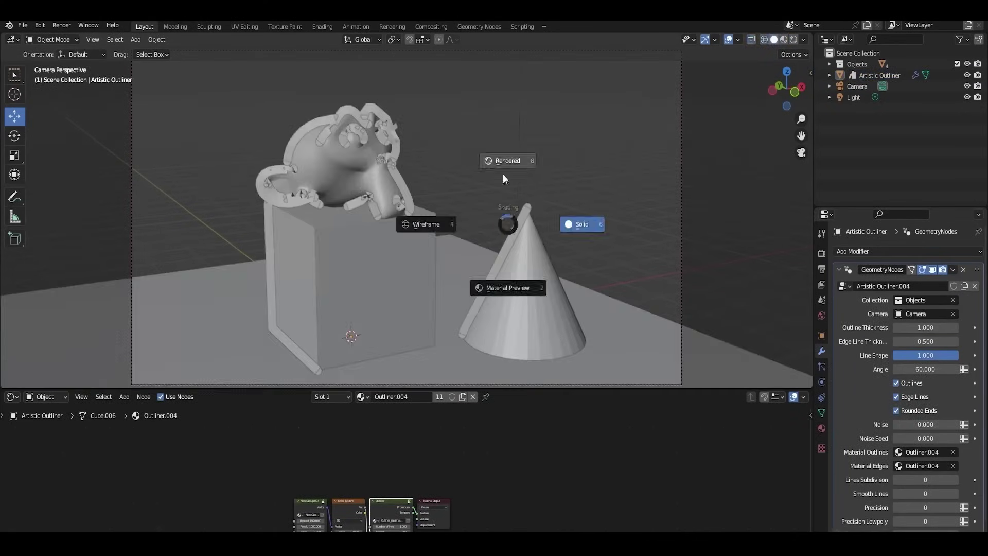
click(503, 176)
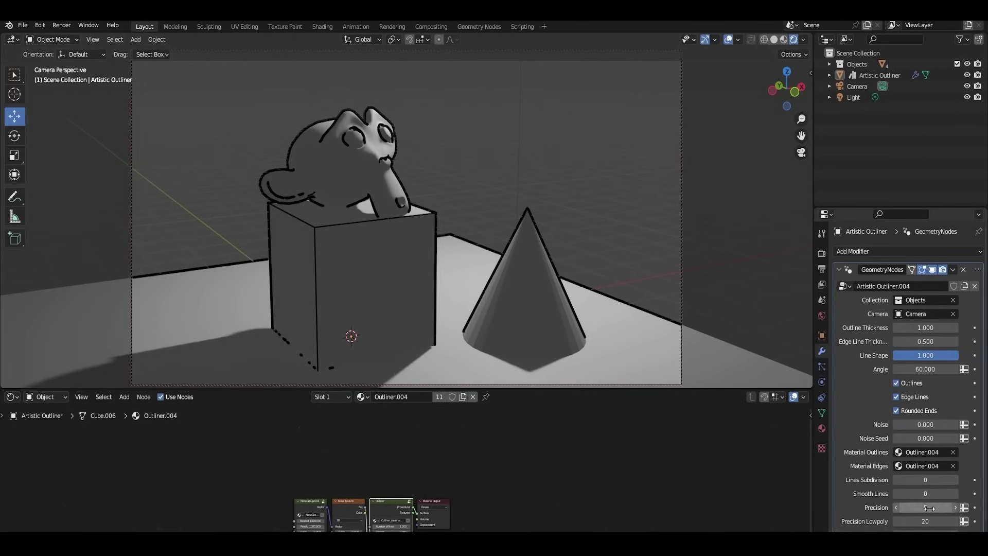
Step: Set the Outline Thickness to 4.020 and dash the outlines with material Lenght 0.100 and Threshold 0.500
drag(925, 328, 941, 327)
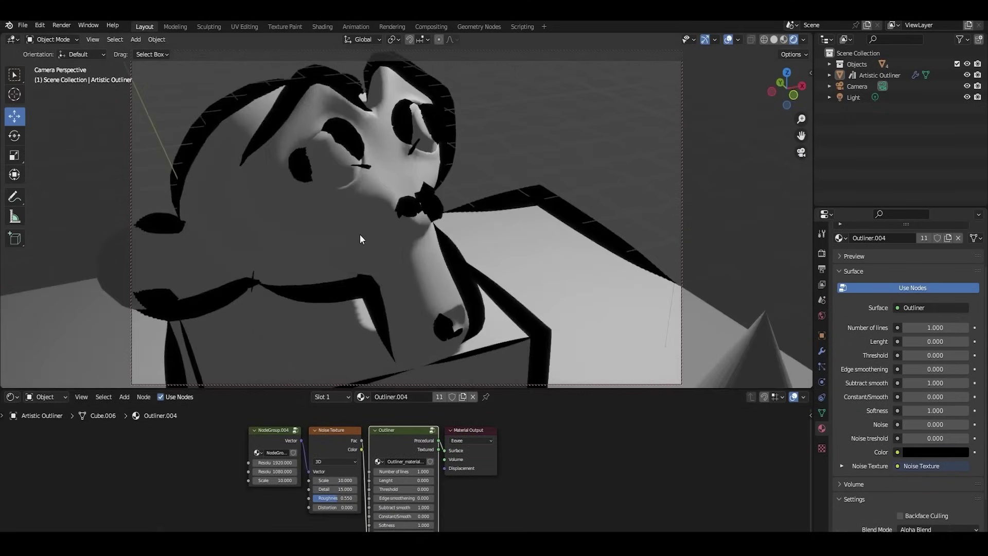
key(Return)
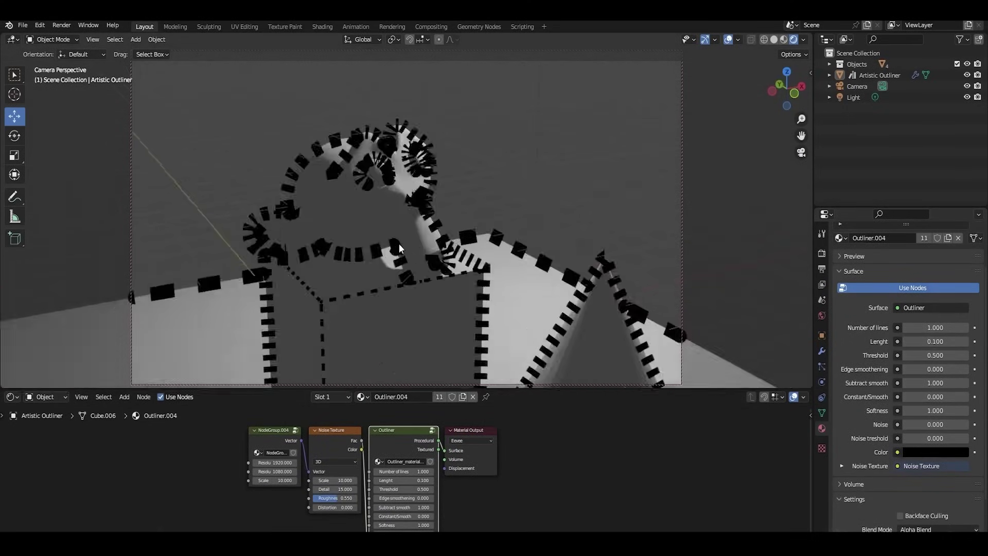
Step: Resample the outline curves at a length of 0.100 and set the outline material's Edge smoothing to 0.300
click(821, 350)
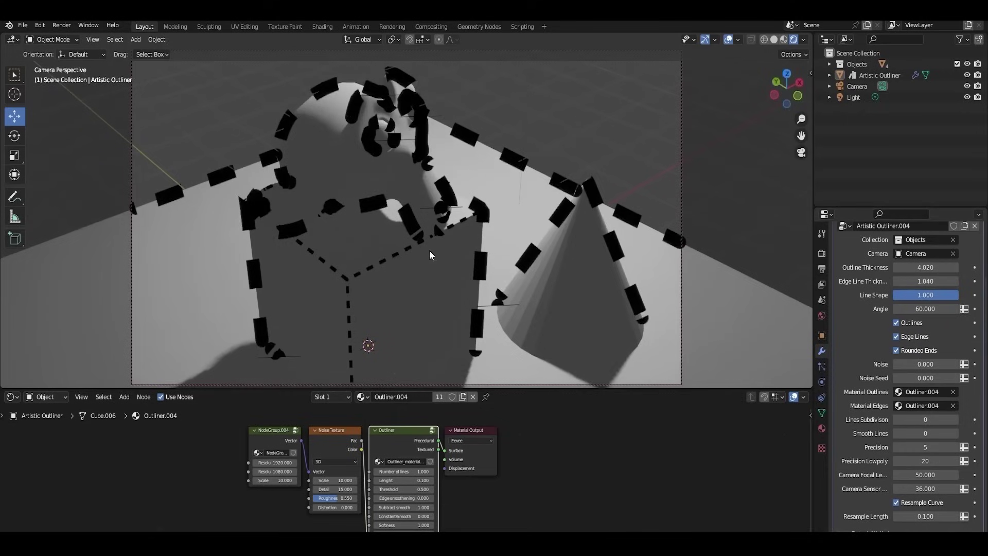
click(821, 428)
drag(936, 369, 926, 368)
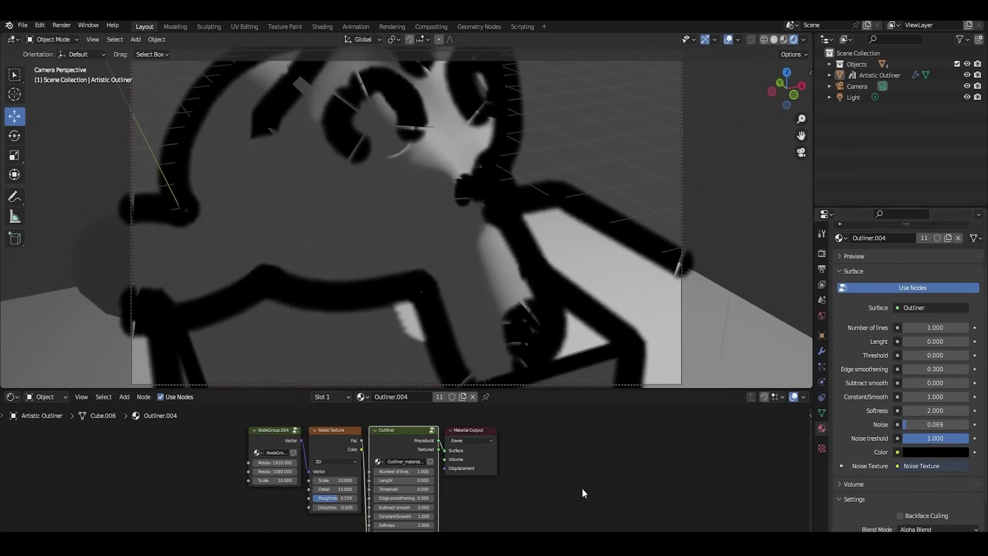
Step: Change the outline colour to dark red and rewire the Outliner node to the material output
scroll(211, 445, up, 2)
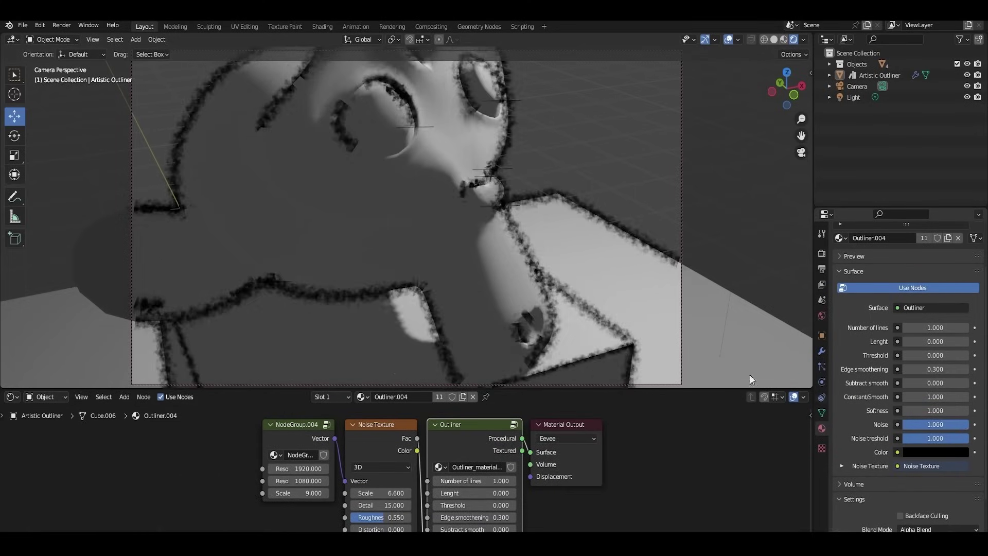
click(935, 452)
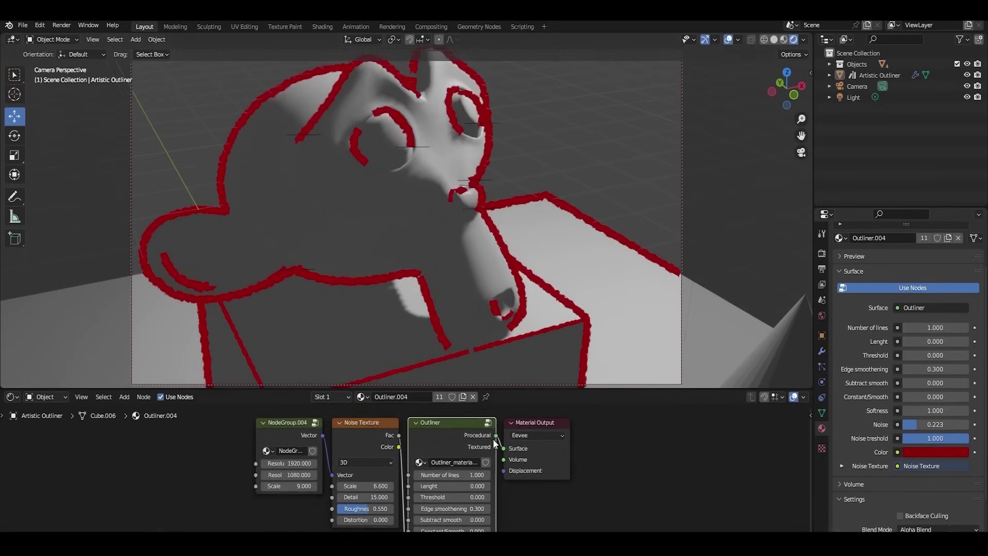
drag(471, 441, 482, 443)
click(455, 425)
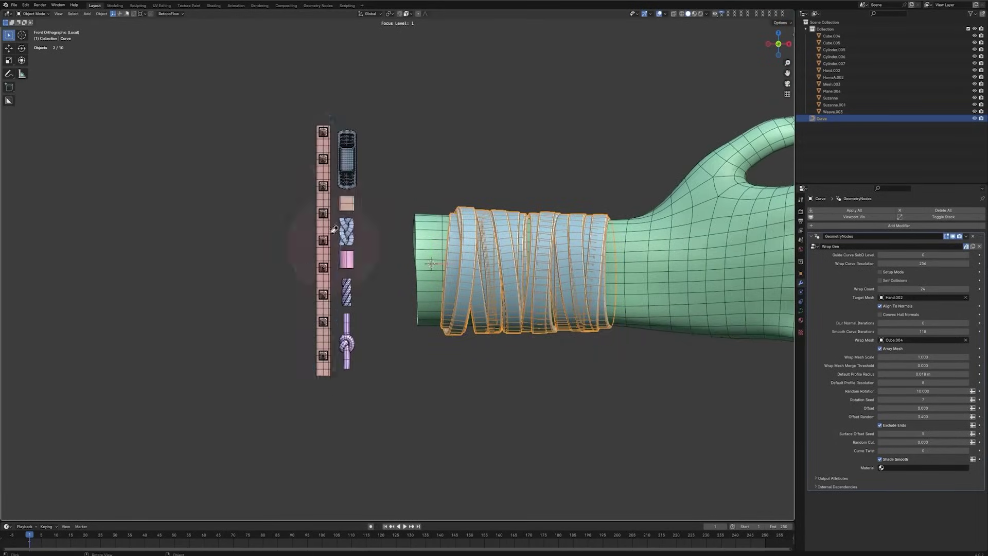
Step: Inspect the studded strap wrapped around the hand's wrist from another angle
scroll(308, 242, up, 2)
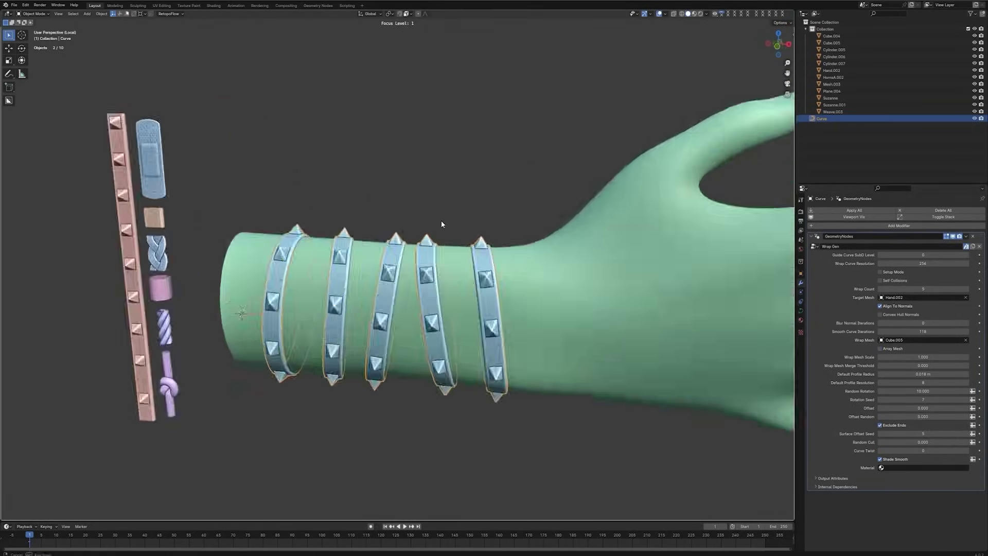
middle_drag(455, 232, 494, 226)
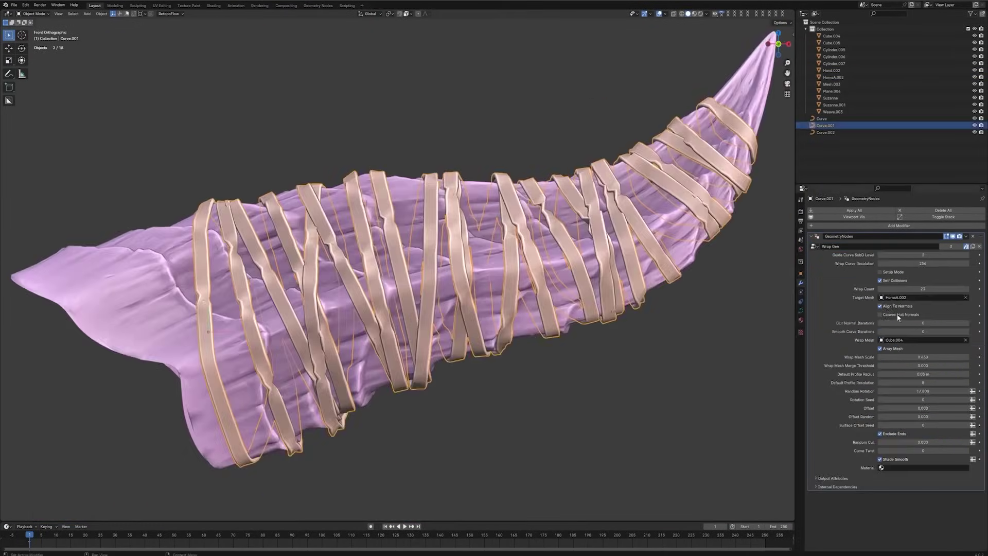
Step: Pick the twisted rope Cylinder.006 as the horn's wrap mesh and enable Align To Normals
middle_drag(504, 229, 454, 226)
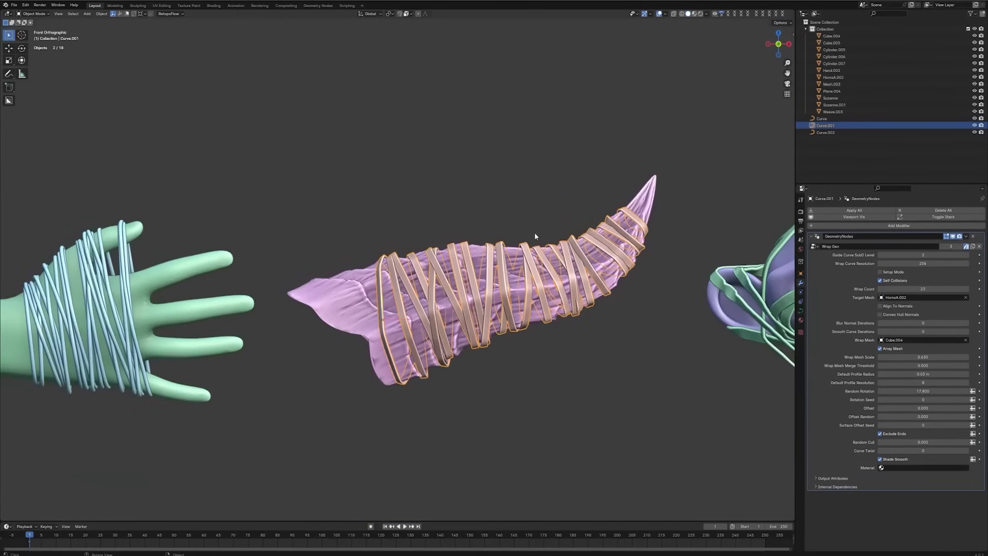
key(KP_1)
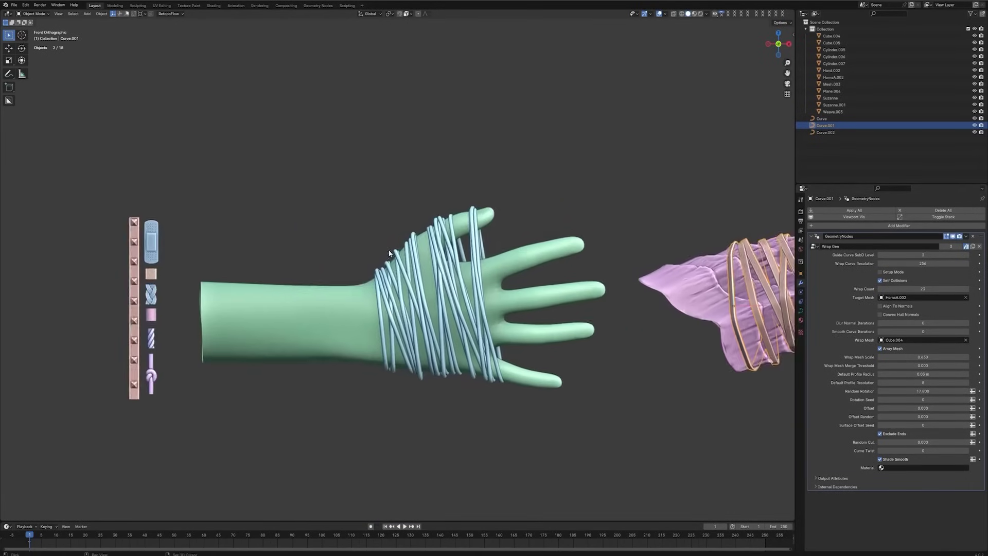
click(148, 304)
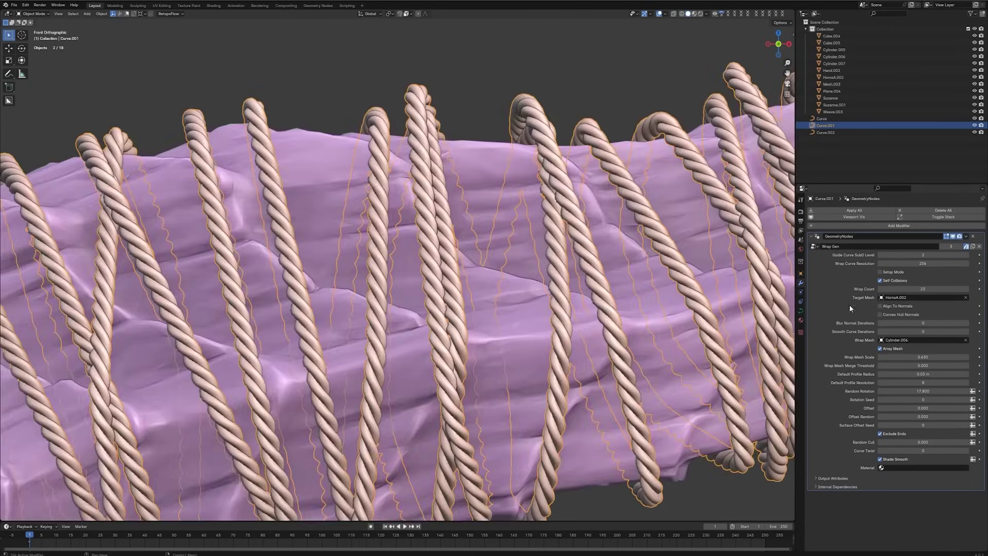
click(879, 306)
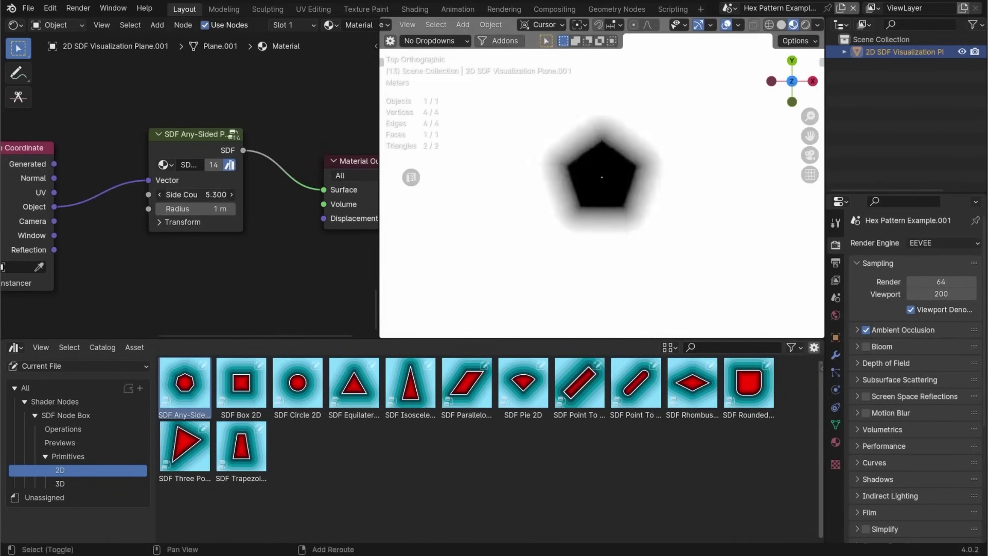
Step: Insert a Repeat Infinite node before the any-sided polygon SDF and set its spacing to 0.660, 1.000 and 1.000
scroll(193, 194, down, 3)
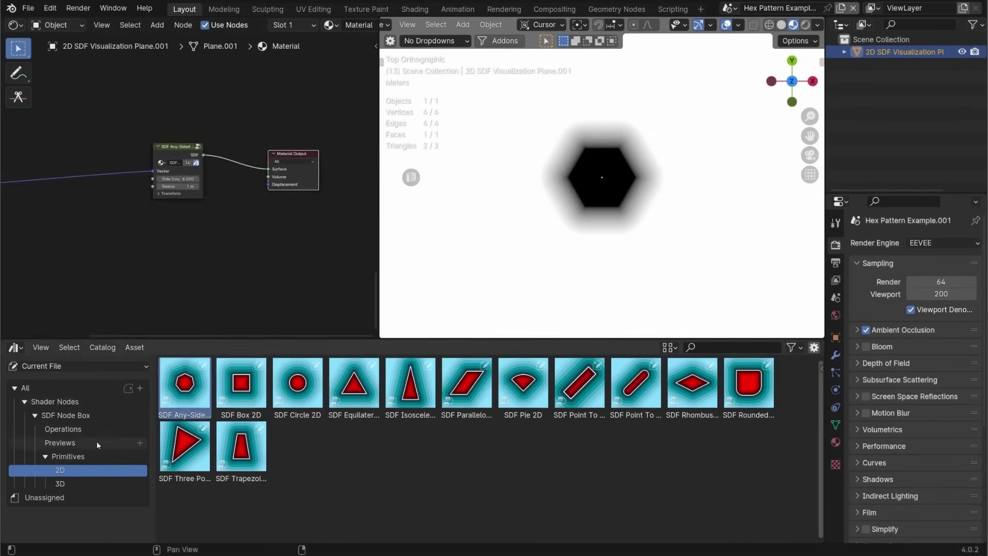
click(63, 428)
drag(522, 383, 226, 240)
drag(225, 240, 226, 240)
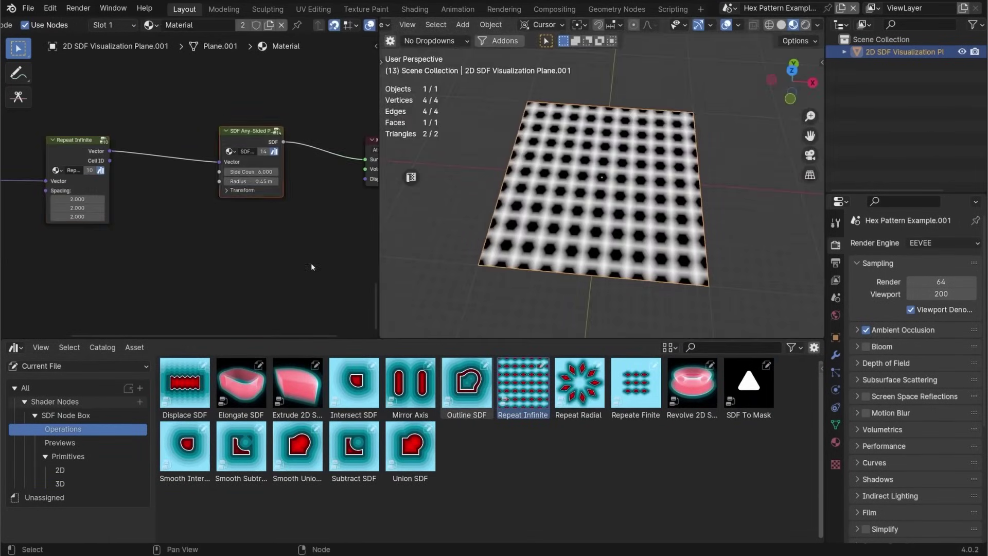
drag(67, 196, 52, 196)
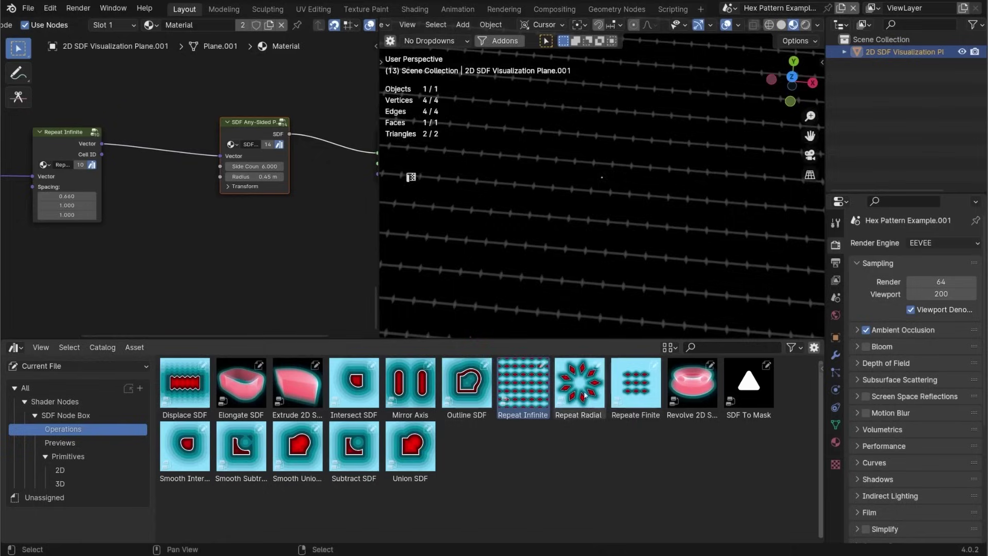
key(Return)
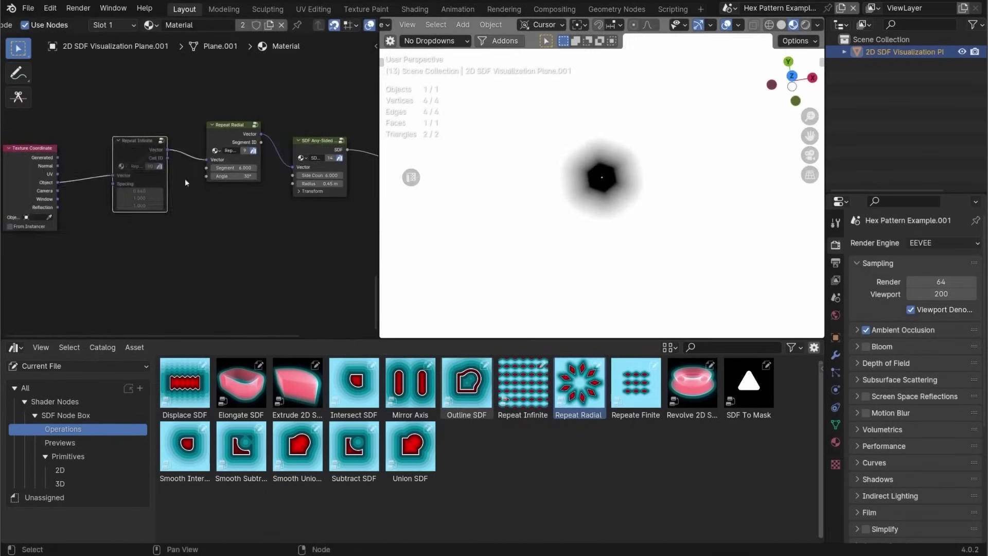
Step: Set the Repeat Radial node to 6 segments, and give the polygon an X offset and a 1 m radius
drag(252, 192, 242, 192)
mouse_move(151, 145)
mouse_down()
mouse_move(170, 146)
mouse_move(156, 145)
mouse_up()
drag(257, 163, 269, 164)
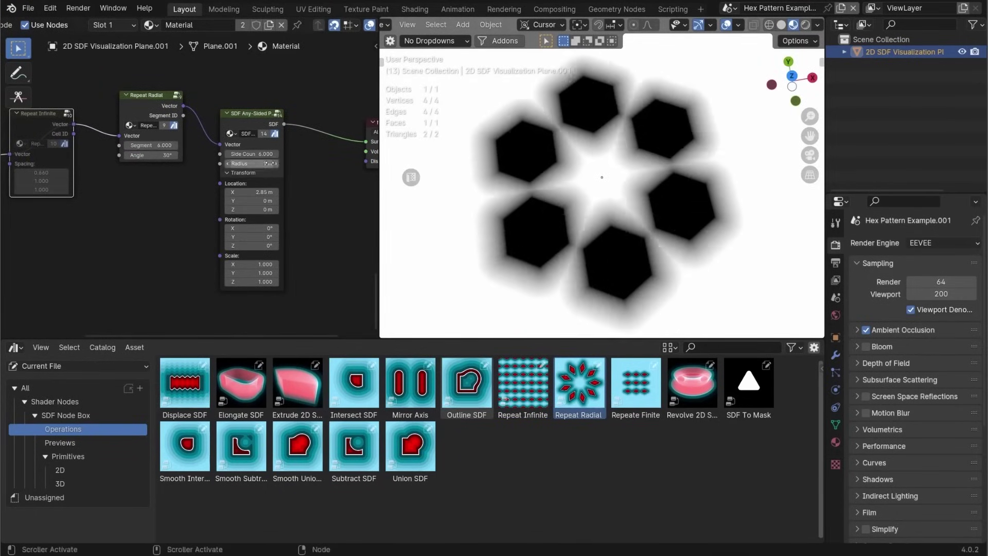
Step: Set the polygon's X location to 0.455 m, its Z rotation to 90° and its scale to 0.200 on all axes
text(.455)
double_click(252, 246)
text(.2)
key(Return)
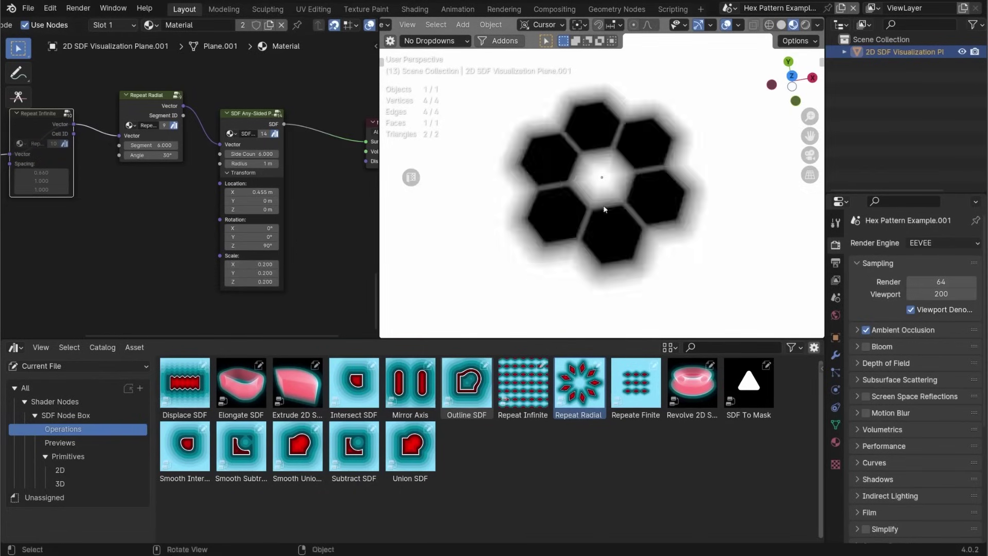
Step: Inspect the ring of hexagons and the rounded cube with the relief pattern from different angles
middle_drag(566, 88, 619, 86)
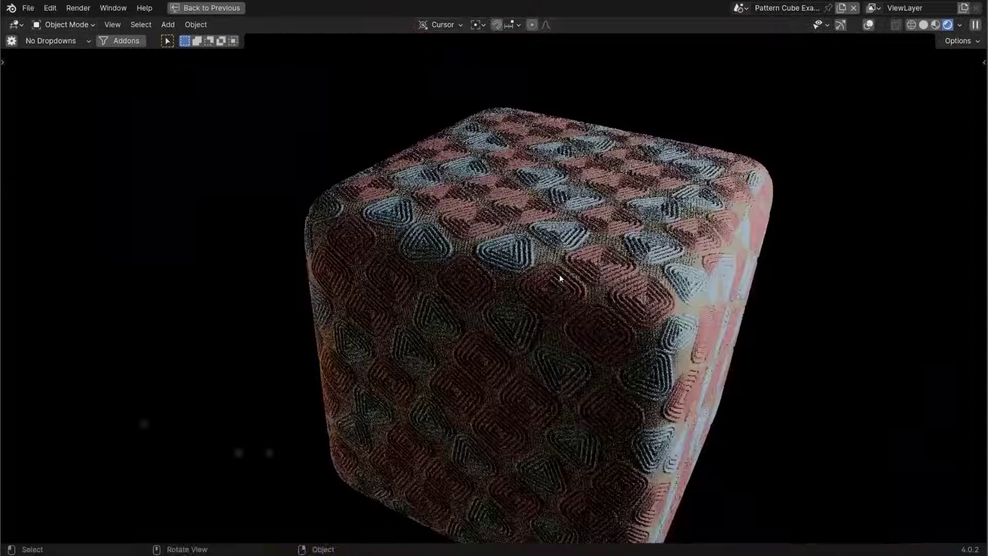
middle_drag(563, 280, 611, 278)
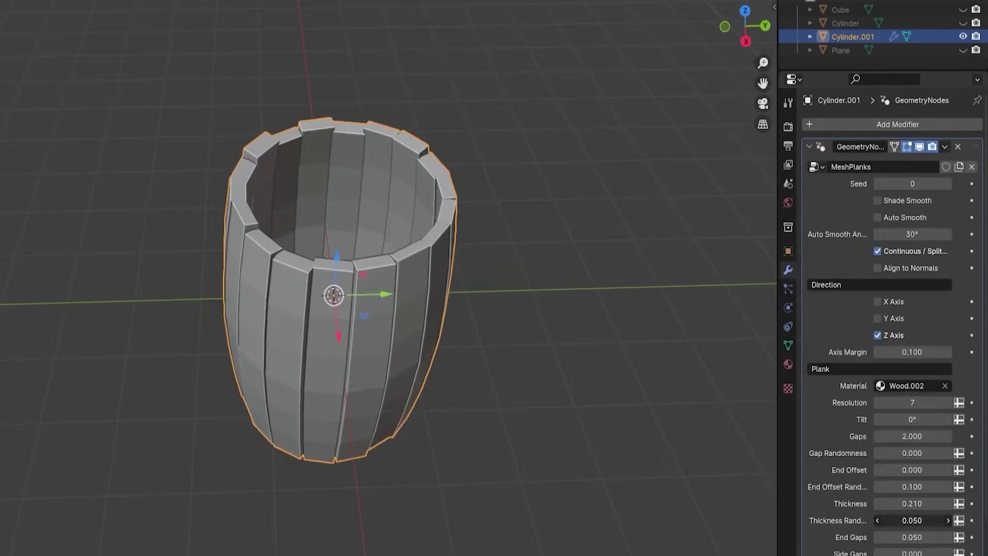
Step: Increase the Thickness Randomness of the barrel's planks and adjust the plank settings further down the modifier
click(947, 520)
scroll(911, 520, down, 4)
mouse_move(912, 507)
mouse_down()
mouse_move(921, 506)
mouse_move(916, 523)
mouse_up()
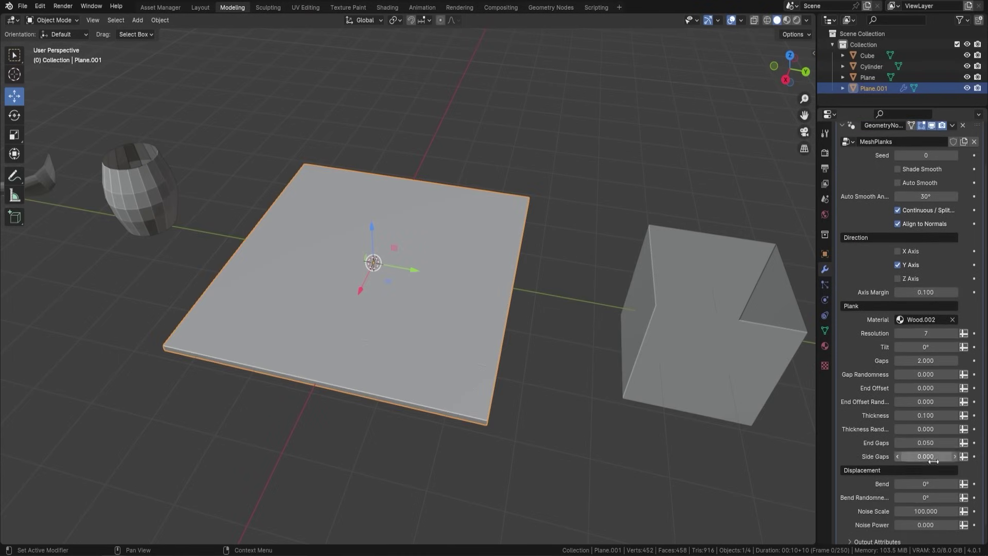
Step: Set the Side Gaps of the plane's planks to 0.030
drag(932, 456, 941, 456)
middle_drag(541, 319, 633, 328)
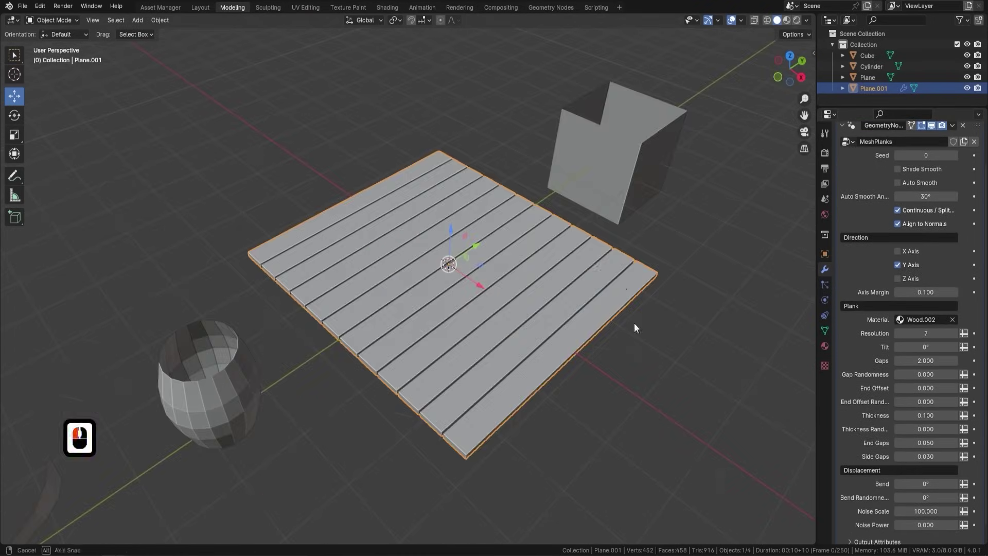
Step: Turn off Continuous / Split for the floor planks, with Gaps at 1.330 and Gap Randomness at 0.400
click(897, 210)
middle_drag(591, 288, 517, 295)
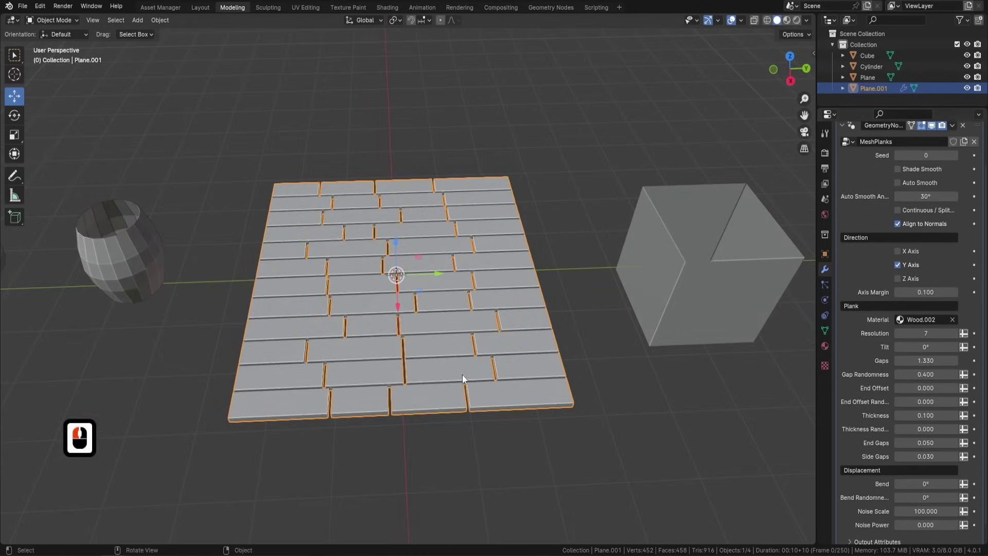
scroll(924, 406, down, 1)
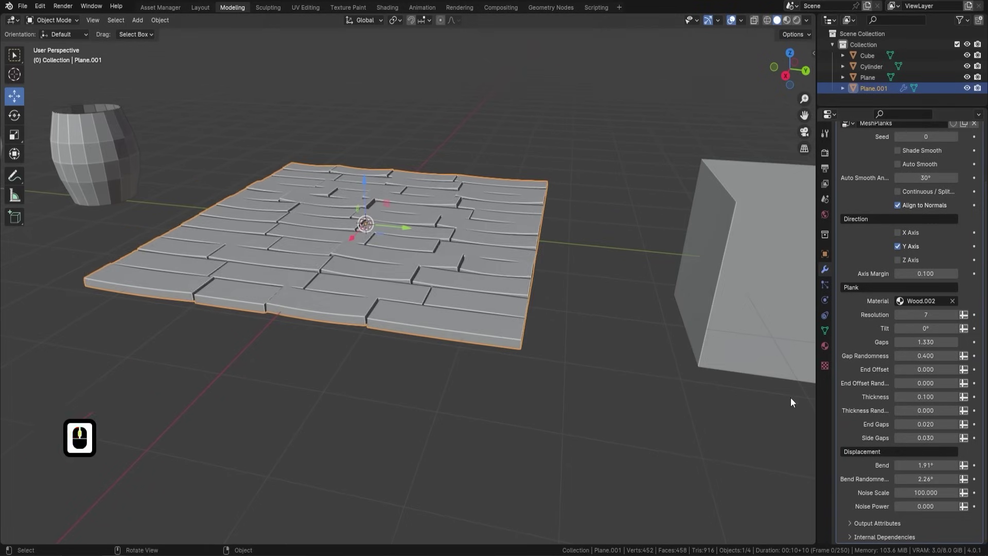
Step: Change the plank direction of the barrel from the Y axis to the Z axis
middle_drag(463, 201, 482, 230)
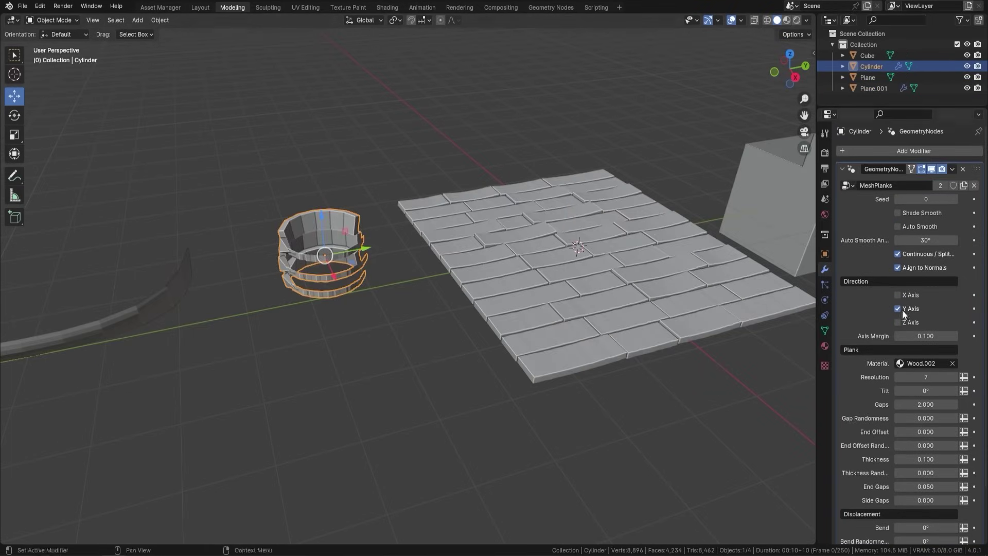
click(897, 308)
click(897, 322)
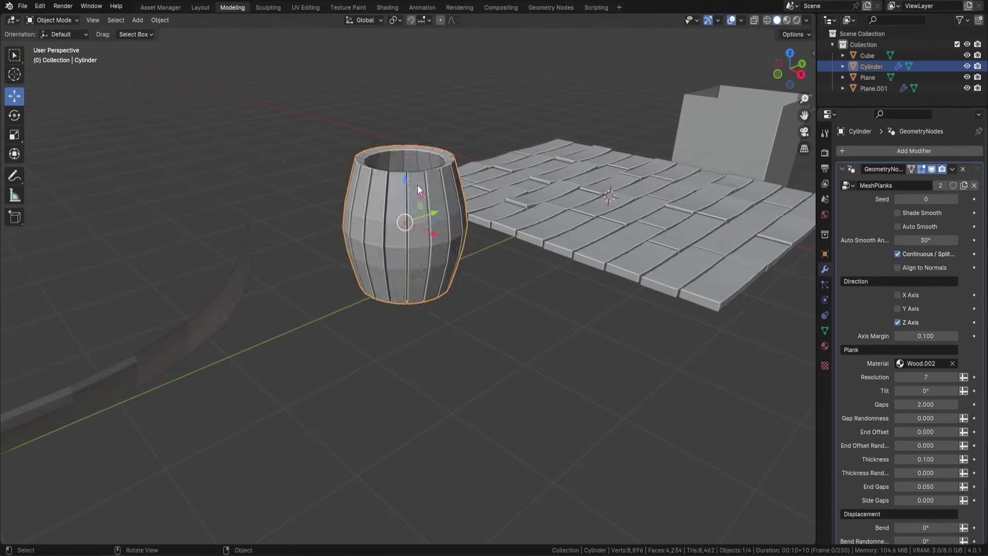
Step: Increase the Bend Randomness of the barrel's planks
middle_drag(419, 190, 591, 200)
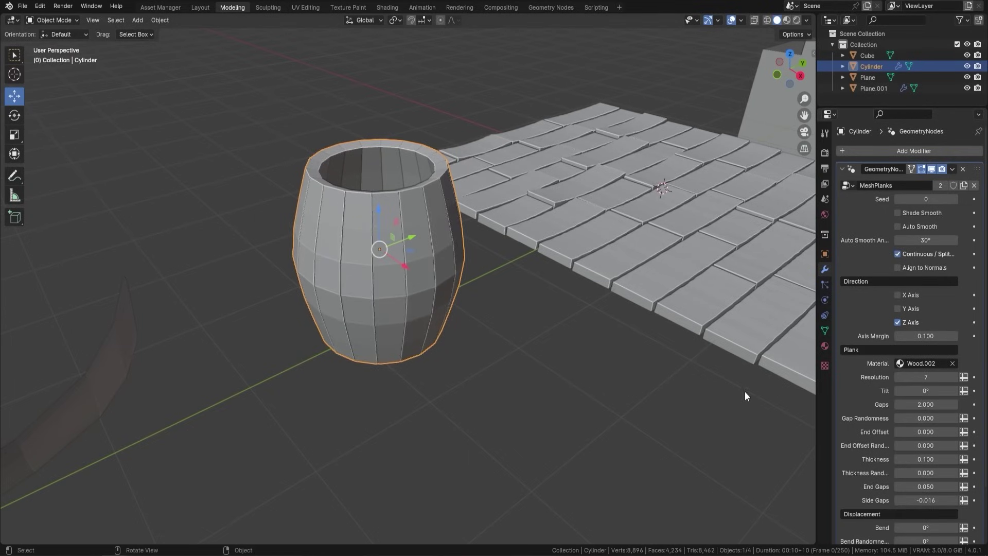
scroll(877, 450, down, 3)
drag(925, 479, 941, 478)
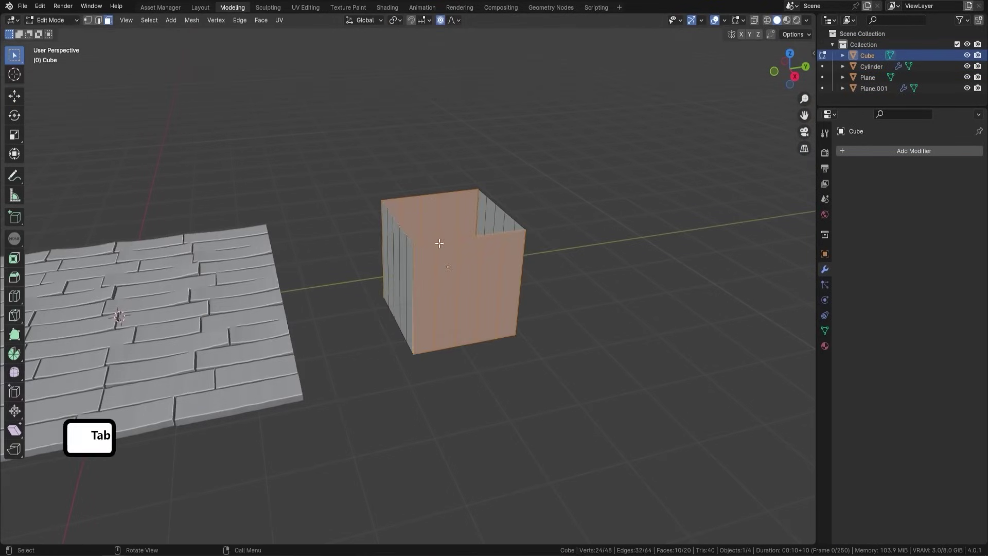
Step: Leave mesh editing on the open cube and add a geometry nodes modifier that uses the MeshPlanks node group
key(Tab)
click(914, 151)
click(846, 185)
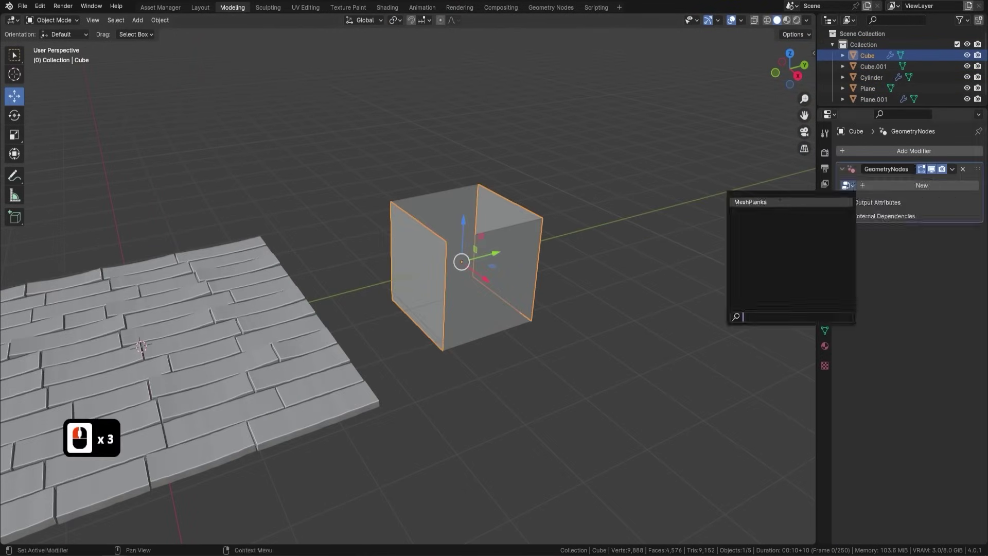
click(782, 211)
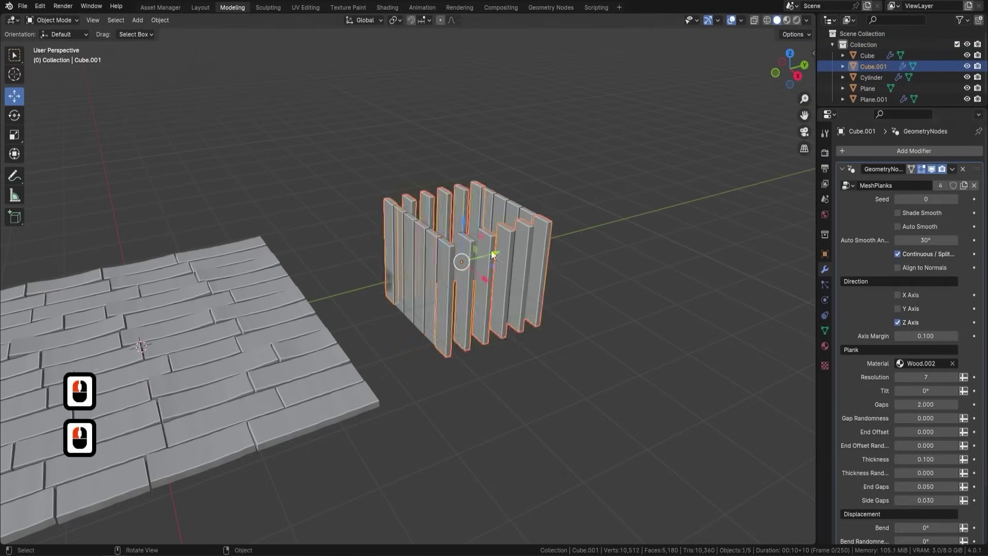
middle_drag(662, 353, 487, 205)
click(519, 247)
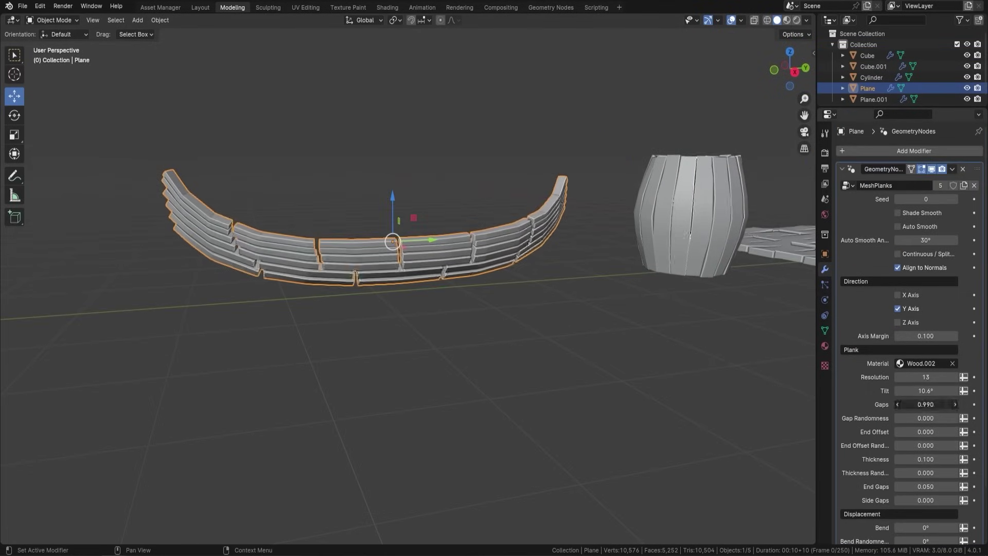
Step: Display the scene in material preview and convert the planked barrel to a mesh
middle_drag(463, 226, 785, 255)
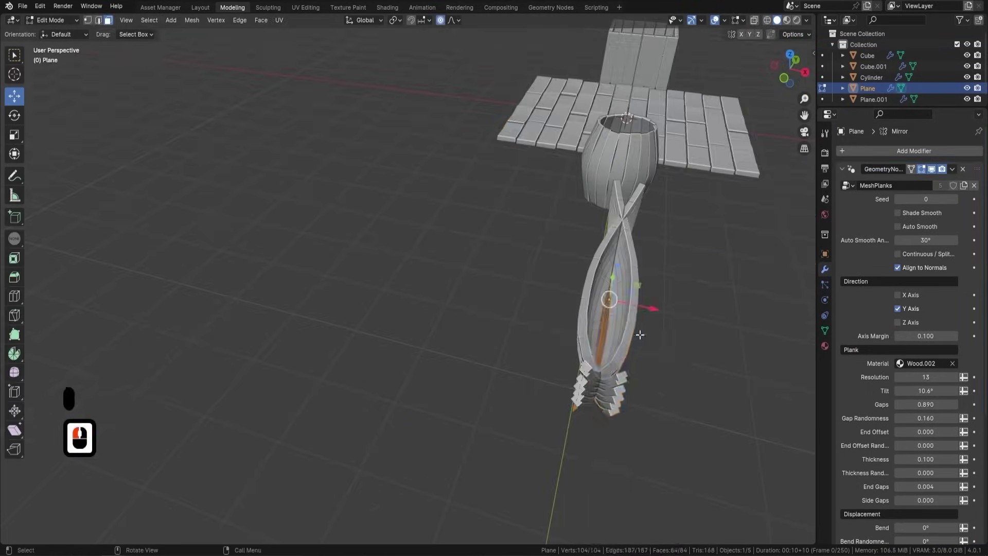
middle_drag(566, 288, 535, 294)
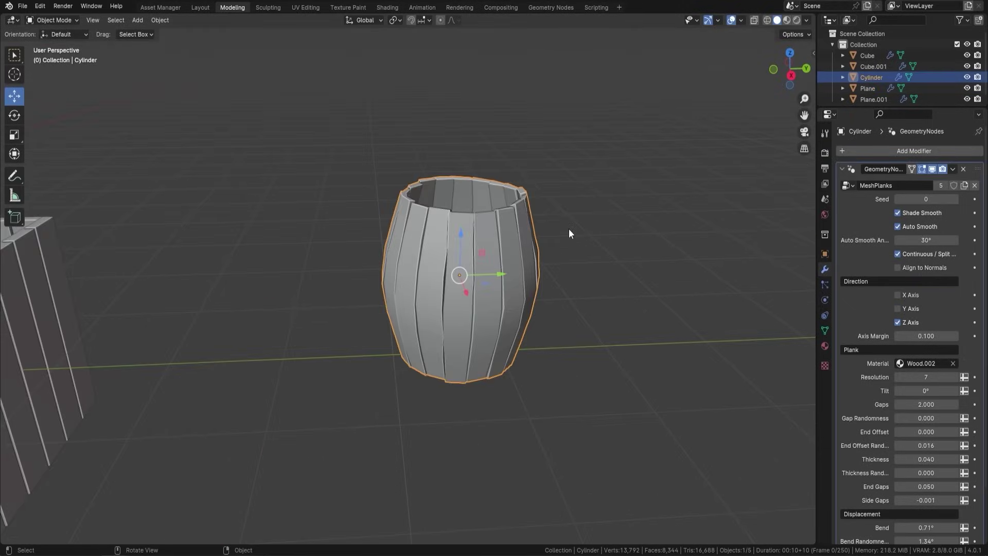
click(786, 19)
click(601, 270)
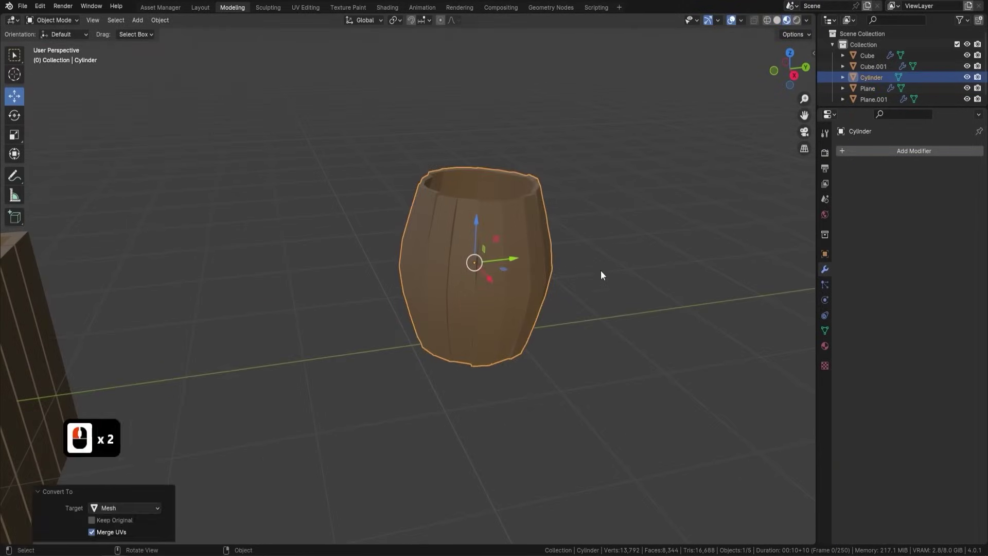
key(F9)
shift+click(278, 366)
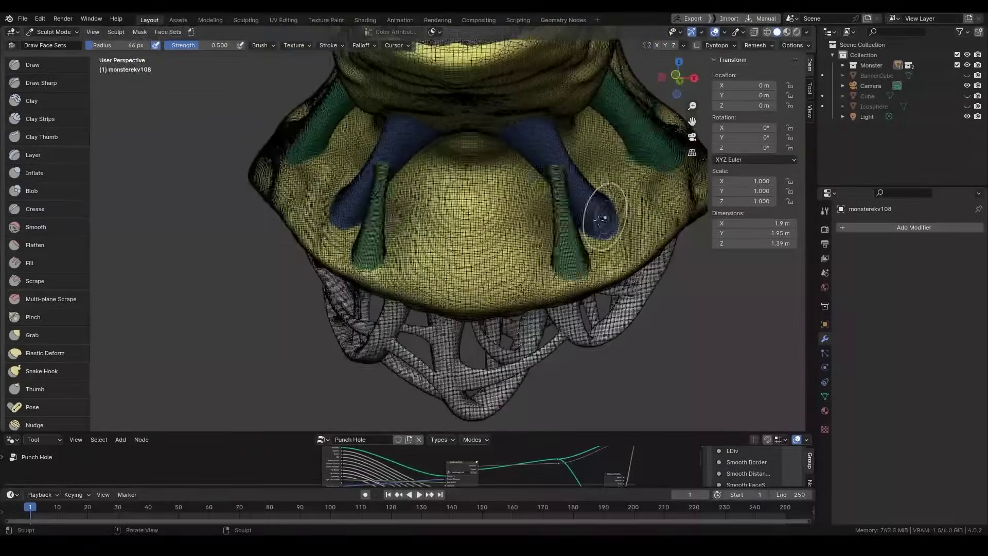
Step: Examine the bridges between the monster's coloured face sets and the sculpt symmetry settings
scroll(601, 219, up, 3)
middle_drag(600, 219, 552, 283)
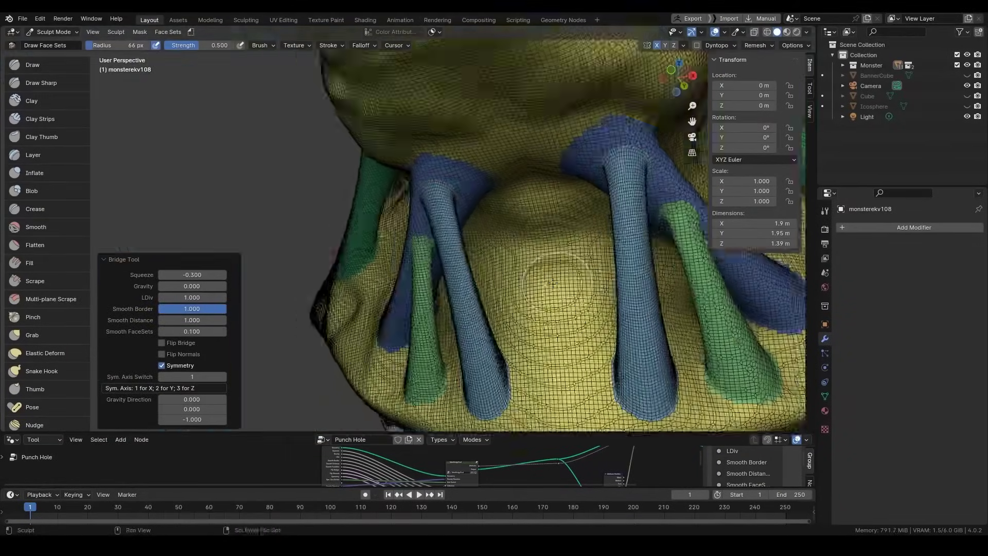
scroll(768, 171, down, 10)
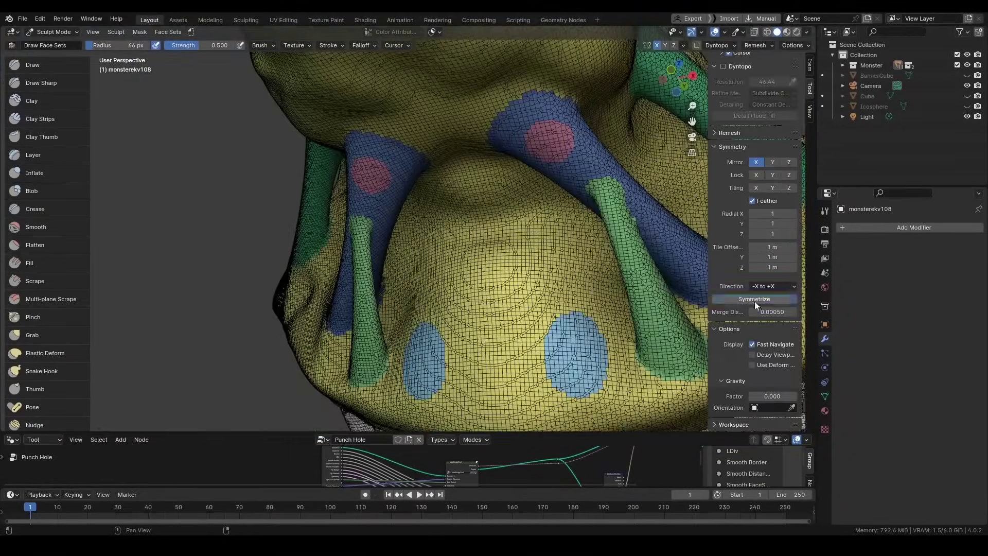
middle_drag(643, 288, 529, 199)
scroll(416, 228, up, 6)
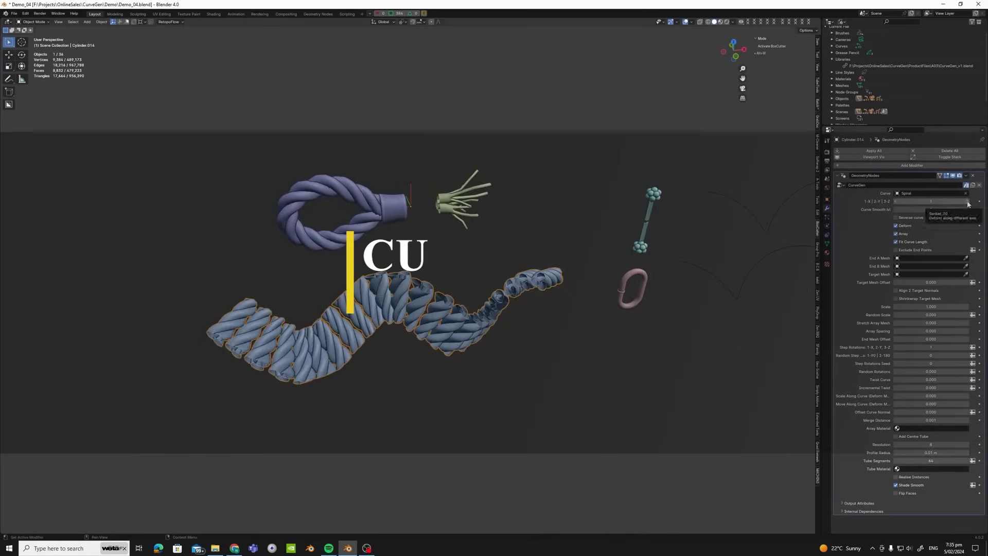
Step: Set the rope's CurveGen axis to 3 (Z) and switch Array and Fit Curve Length off and back on
click(967, 201)
click(967, 201)
click(898, 234)
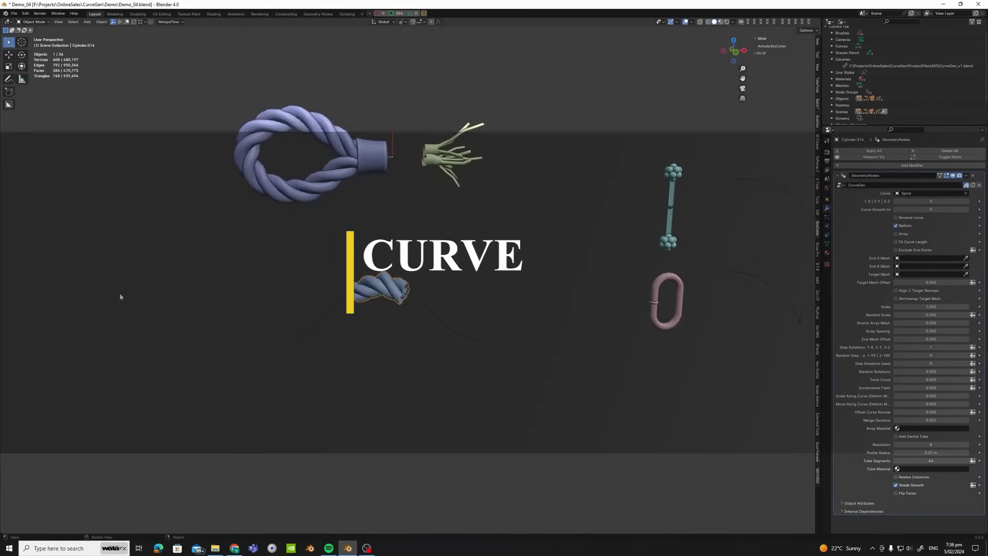
click(896, 234)
click(897, 242)
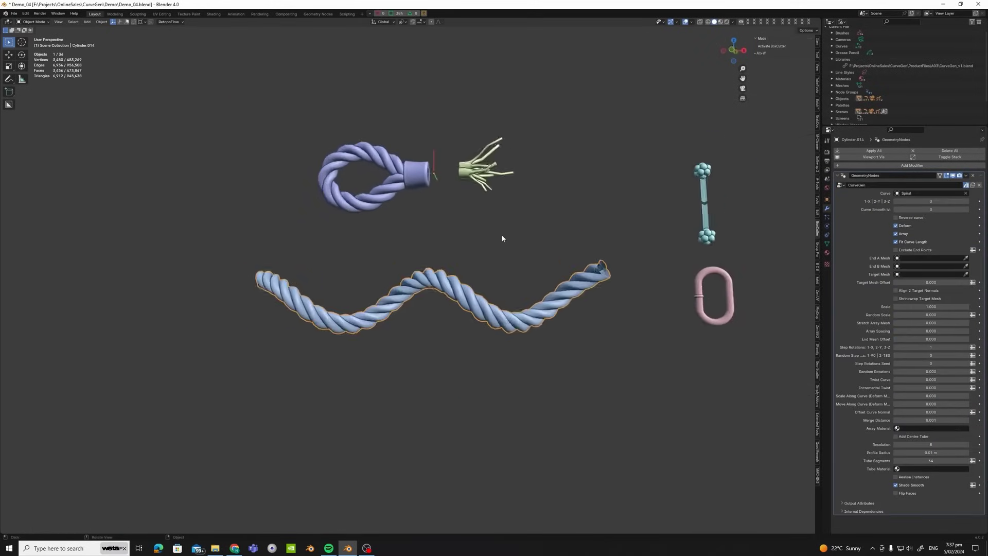
Step: Clear the scale of the rope object
key(alt+s)
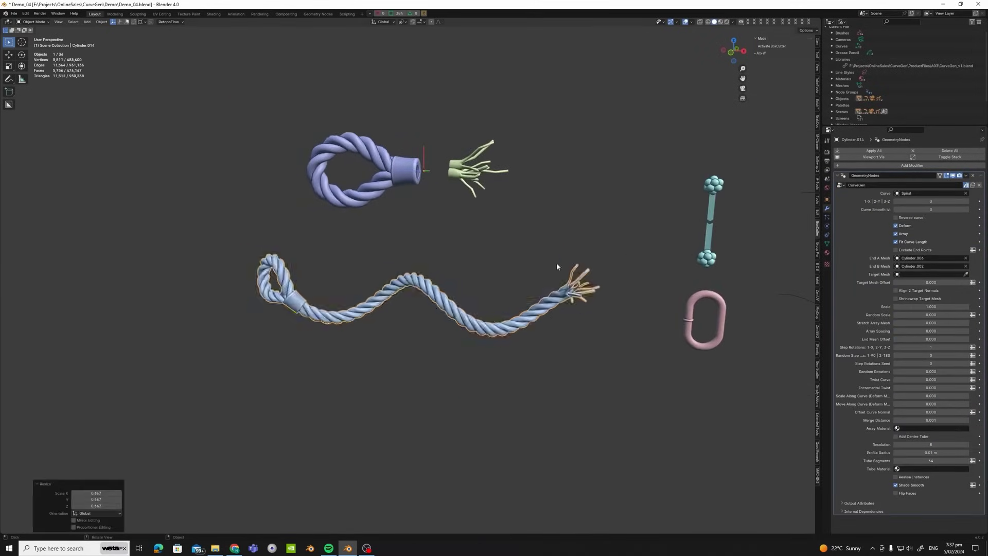
scroll(557, 263, up, 2)
scroll(555, 230, up, 1)
Step: Try a wider Array Spacing of about 20 between the rope segments and undo it
drag(920, 323, 957, 331)
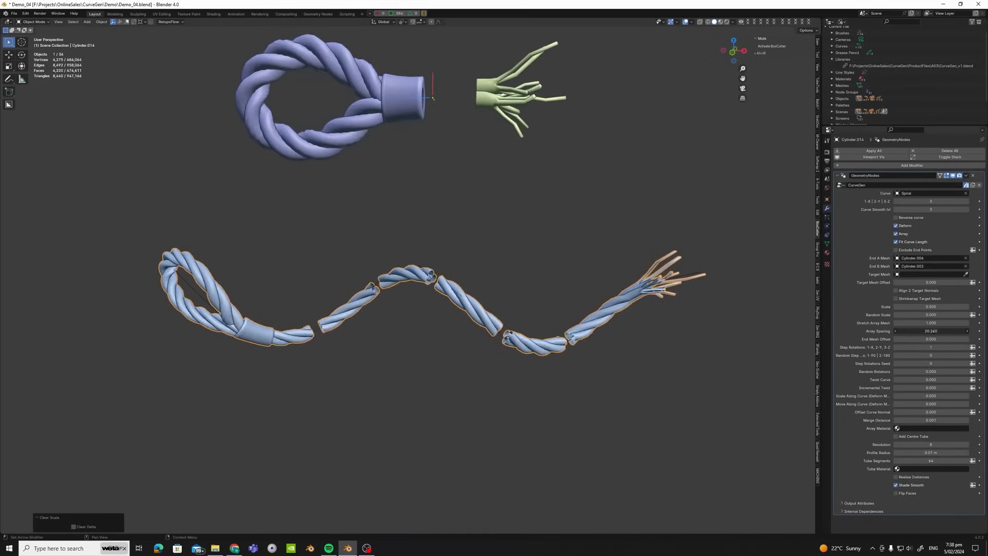
scroll(687, 309, down, 2)
key(ctrl+z)
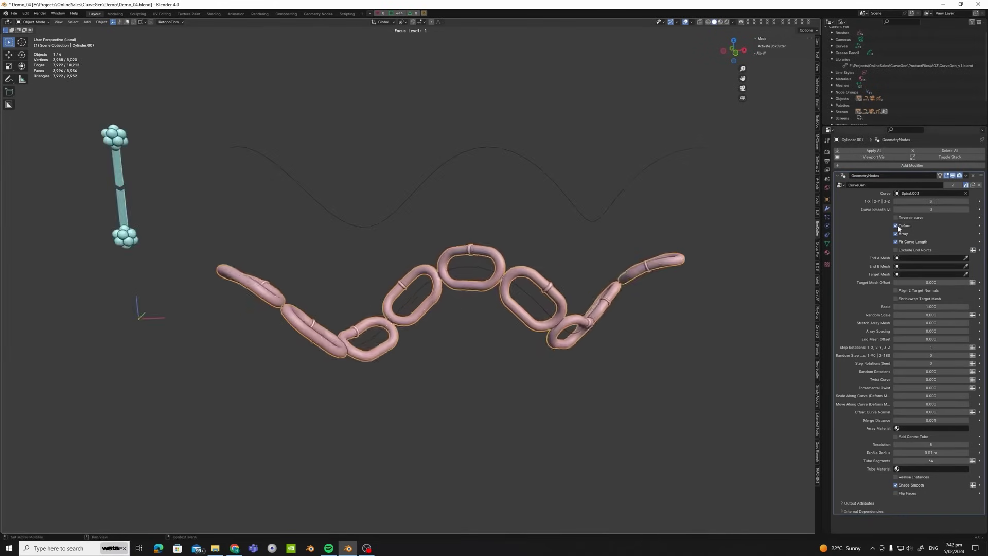
Step: Make the chain's Array Spacing negative and raise its Incremental Twist so that neighbouring links interlock
drag(931, 330, 906, 331)
middle_drag(535, 255, 511, 250)
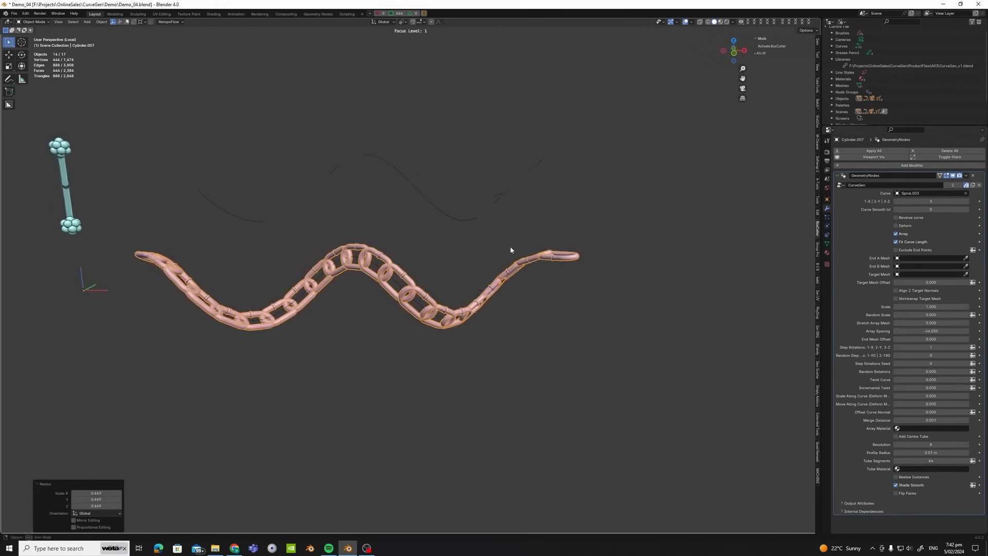
drag(931, 388, 957, 388)
scroll(449, 239, up, 5)
scroll(449, 239, down, 5)
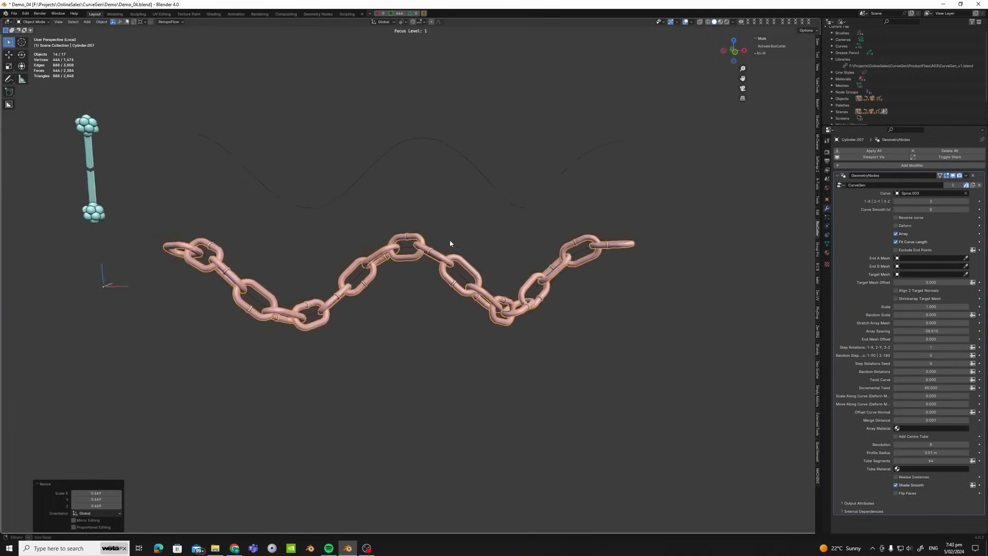
middle_drag(449, 240, 470, 267)
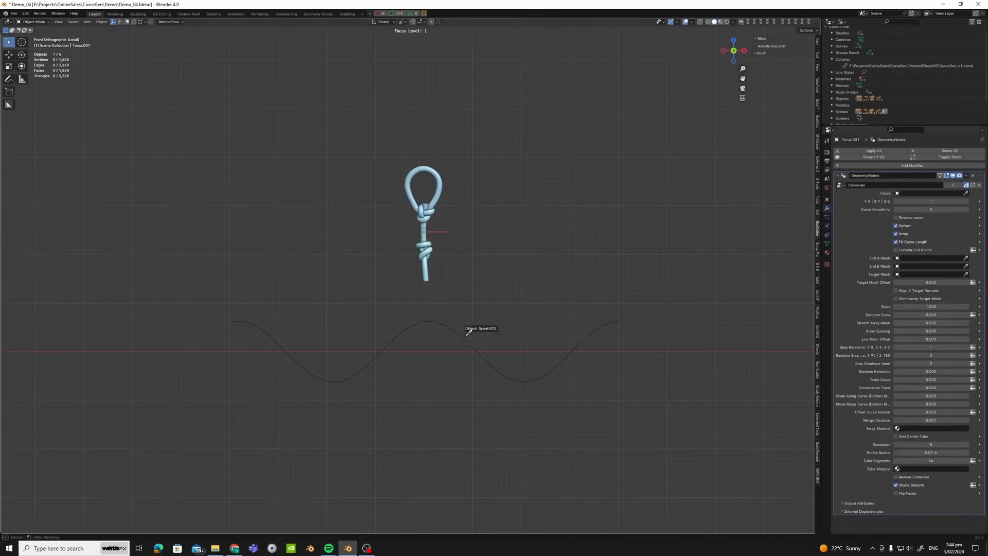
middle_drag(470, 328, 474, 289)
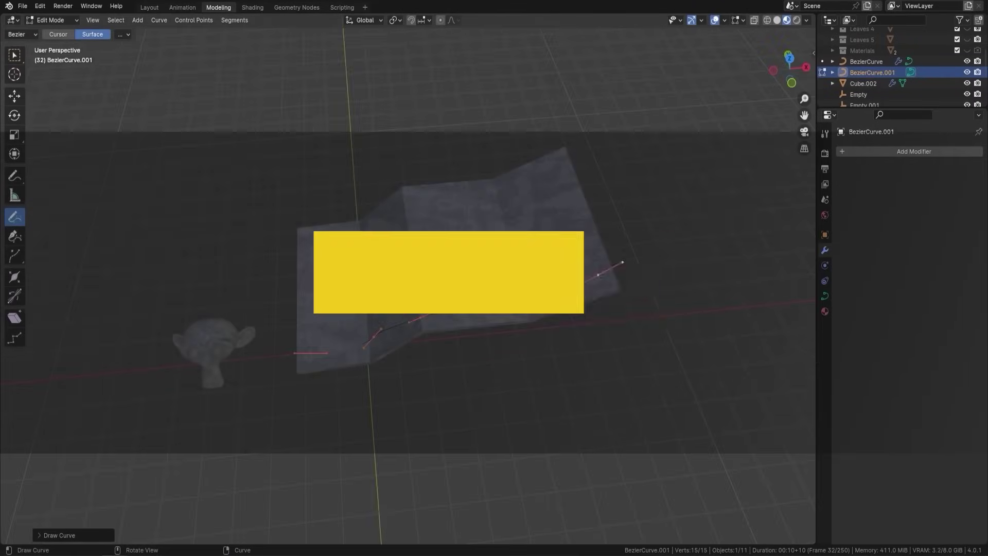
Step: Add a geometry nodes modifier with the VineCurves group to the drawn curve and set its vine material to Vine Main
key(Tab)
click(919, 150)
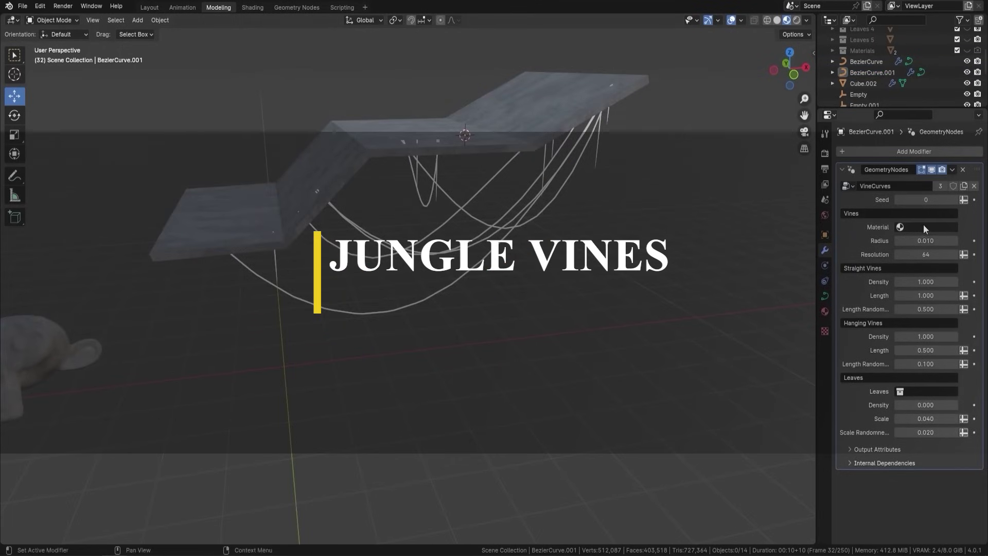
click(923, 227)
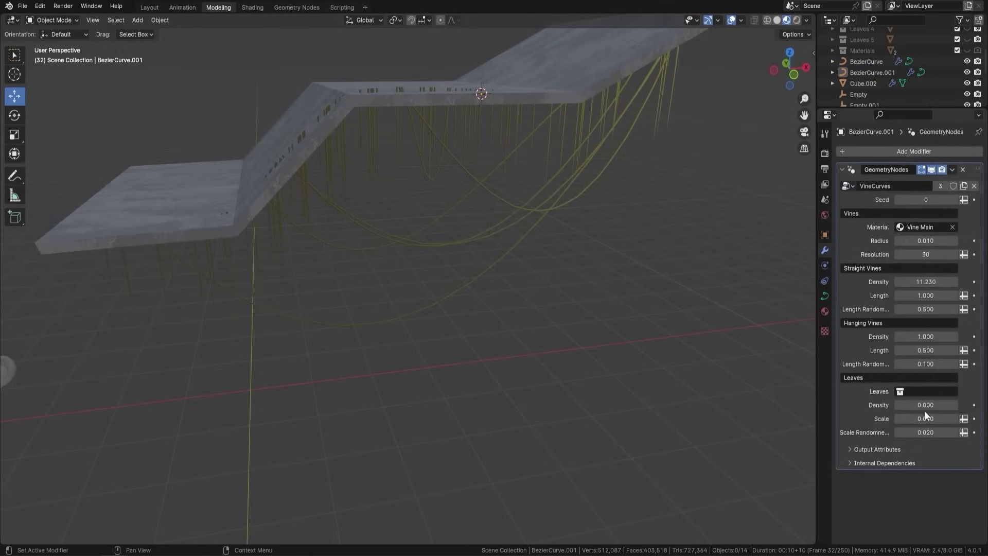
Step: Assign the Leaves collection to the vines and set the leaf Density to 100
click(926, 391)
click(895, 408)
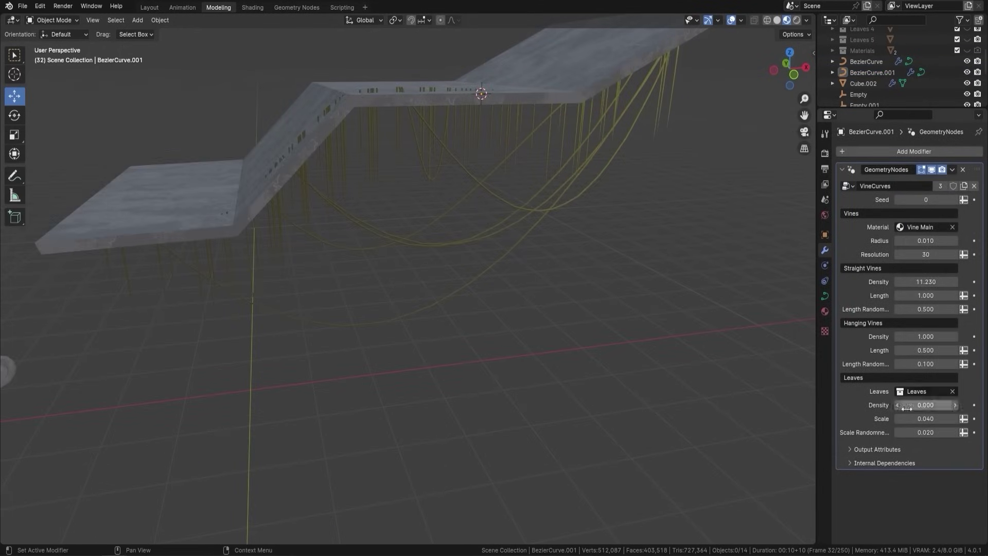
click(931, 405)
text(100)
key(Return)
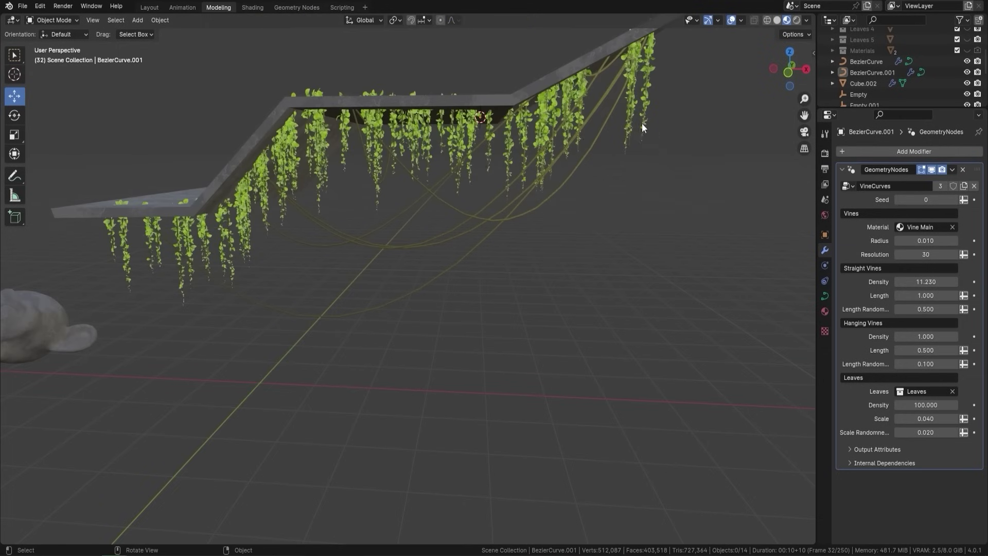
Step: Select the vines and set the Hanging Vines Length Randomness to 0.2
click(641, 126)
mouse_move(926, 363)
mouse_down()
mouse_move(952, 363)
mouse_move(941, 363)
mouse_up()
click(957, 365)
text(0.2)
key(Return)
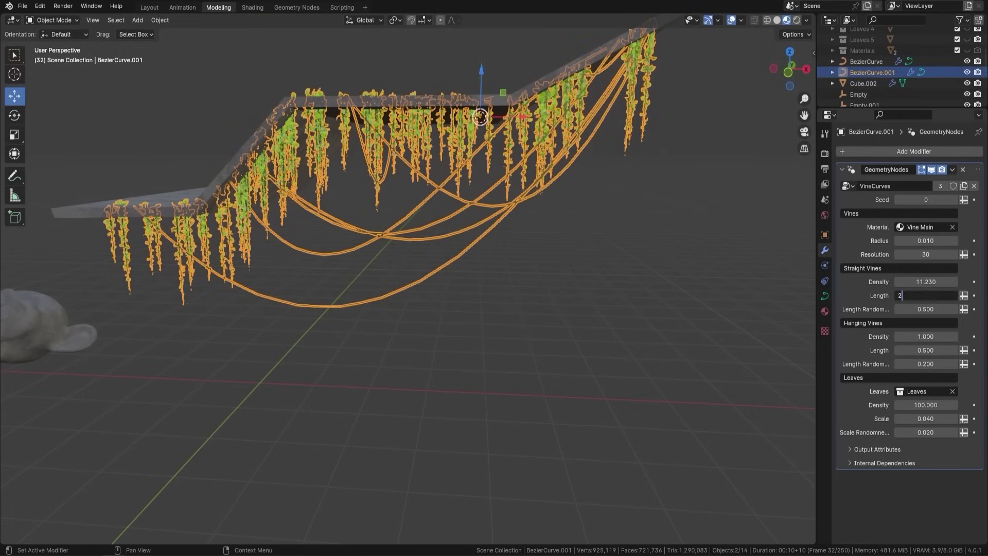
Step: Set the Straight Vines Length to 2
key(Return)
middle_drag(494, 183, 682, 133)
click(394, 146)
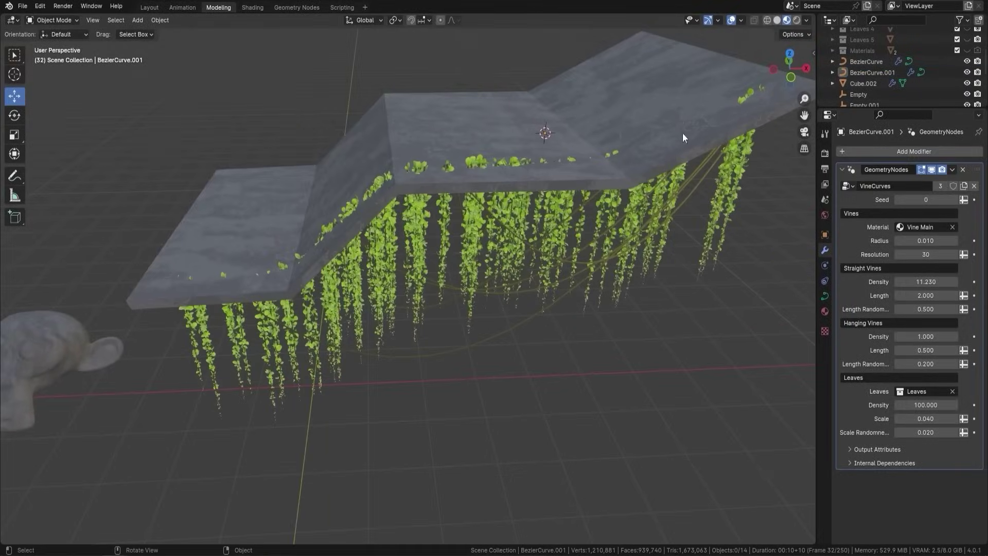
Step: Edit the vine curve and draw an additional stroke on the underside of the stepped platform to grow more vines
click(872, 72)
key(Tab)
key(a)
key(Delete)
middle_drag(522, 286, 485, 207)
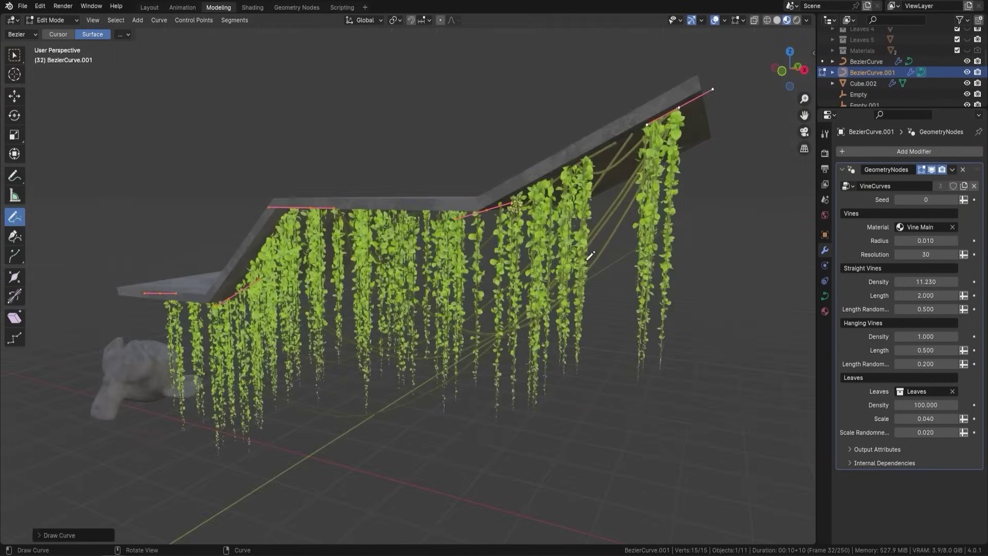
key(Tab)
middle_drag(568, 248, 470, 197)
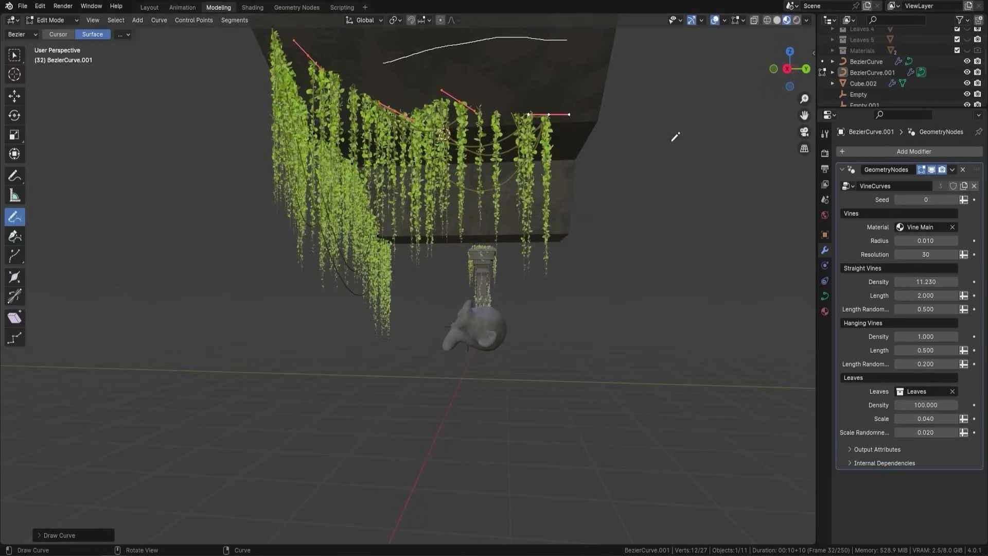
middle_drag(672, 137, 584, 175)
scroll(515, 236, up, 4)
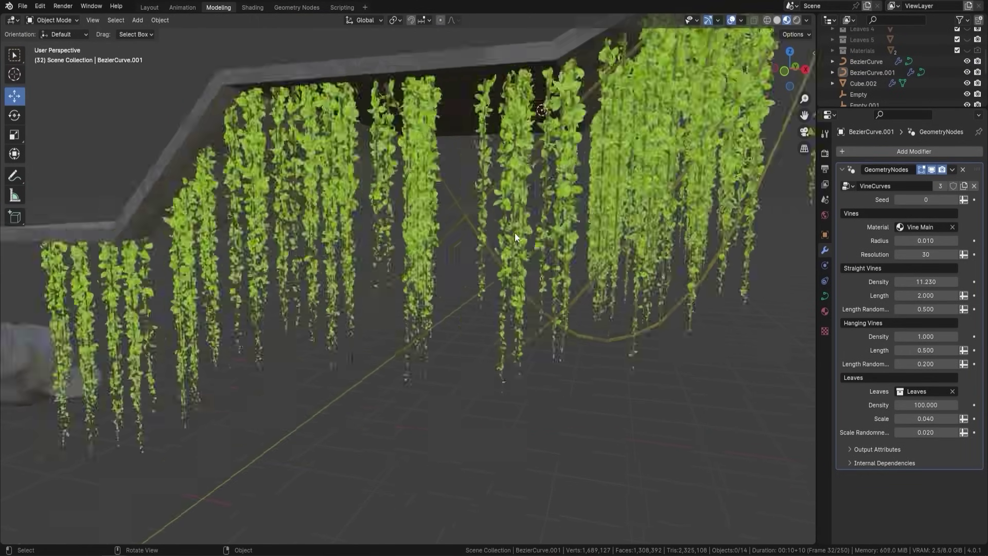
Step: Set the vine Radius to 0.008 and the Hanging Vines Density to 5
scroll(514, 237, up, 2)
key(Return)
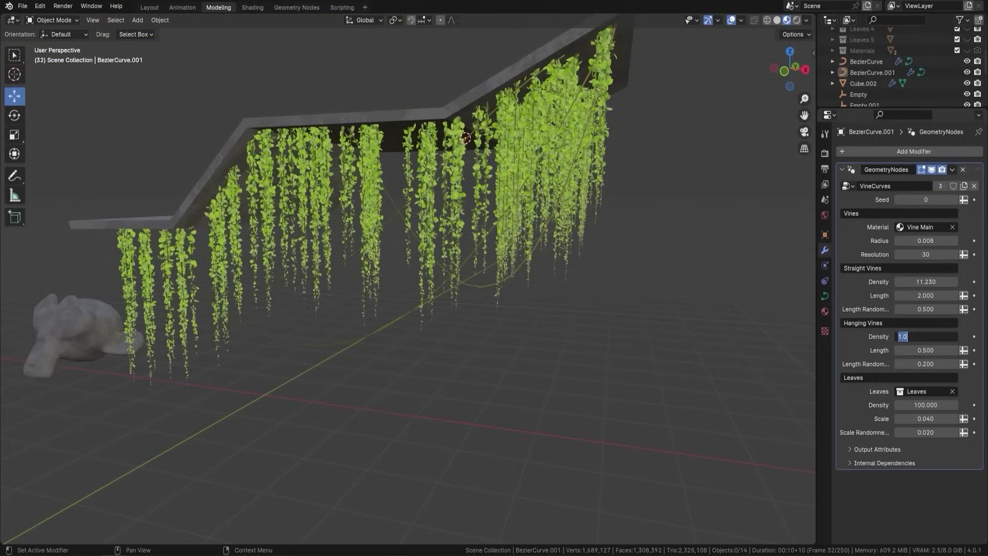
text(5)
key(Return)
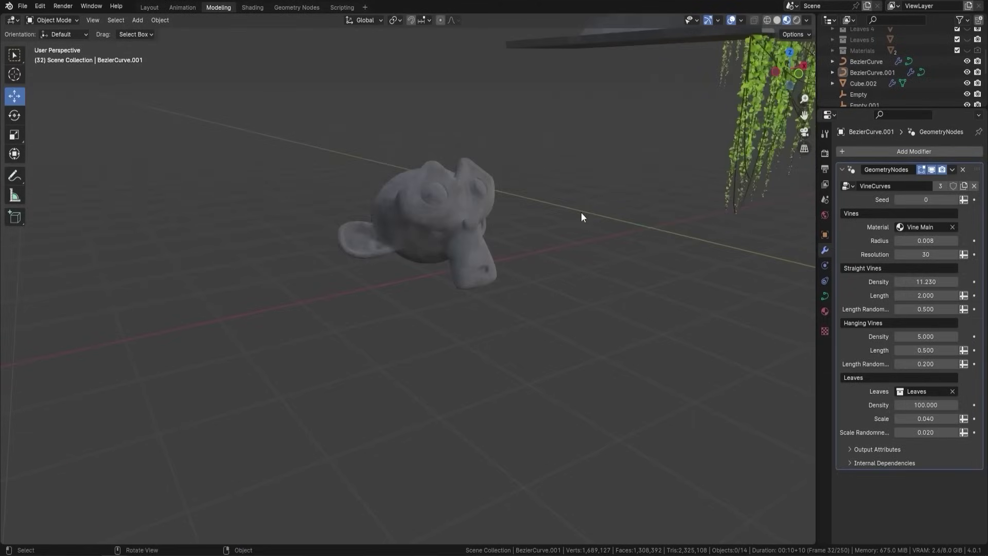
Step: Add an empty beside the monkey head and give the head a MeshVine geometry nodes modifier that starts from this empty
click(481, 229)
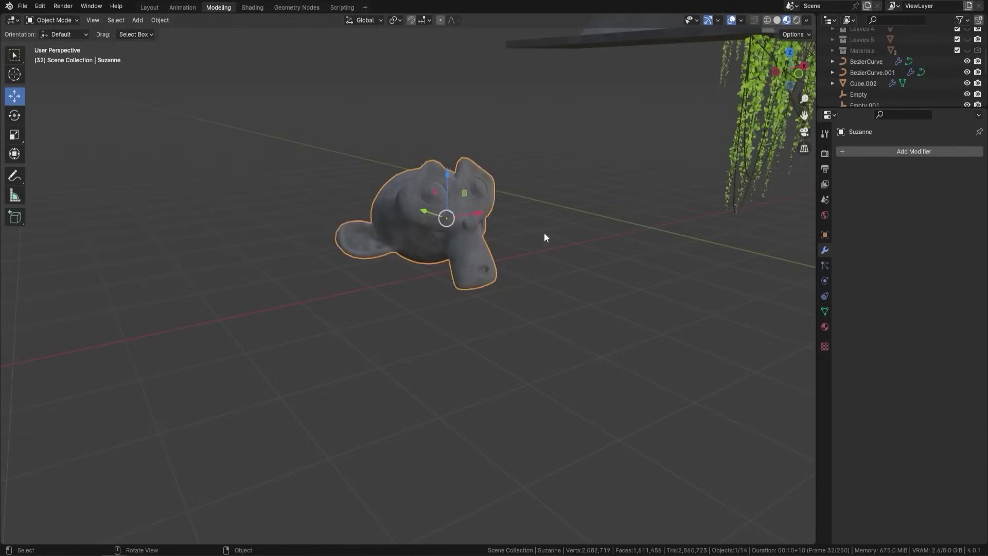
key(shift+a)
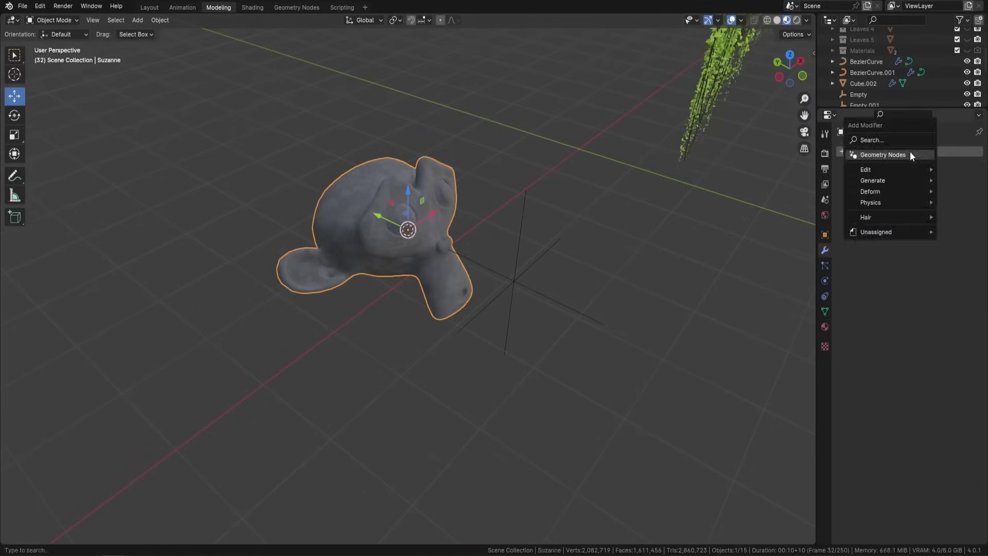
click(846, 186)
click(746, 212)
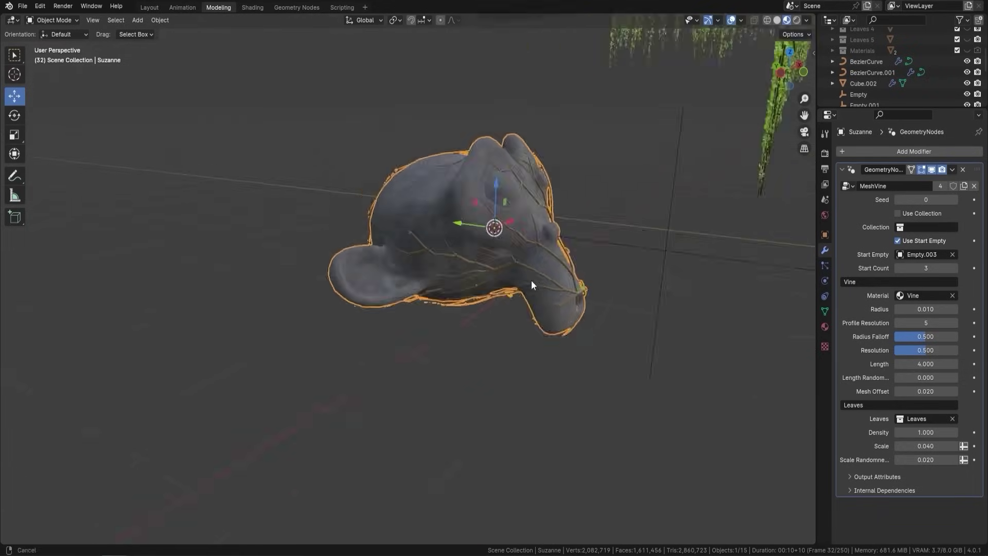
Step: Set the leaves Density to 100 and move the start empty above the monkey head to redirect the vines
middle_drag(531, 280, 731, 294)
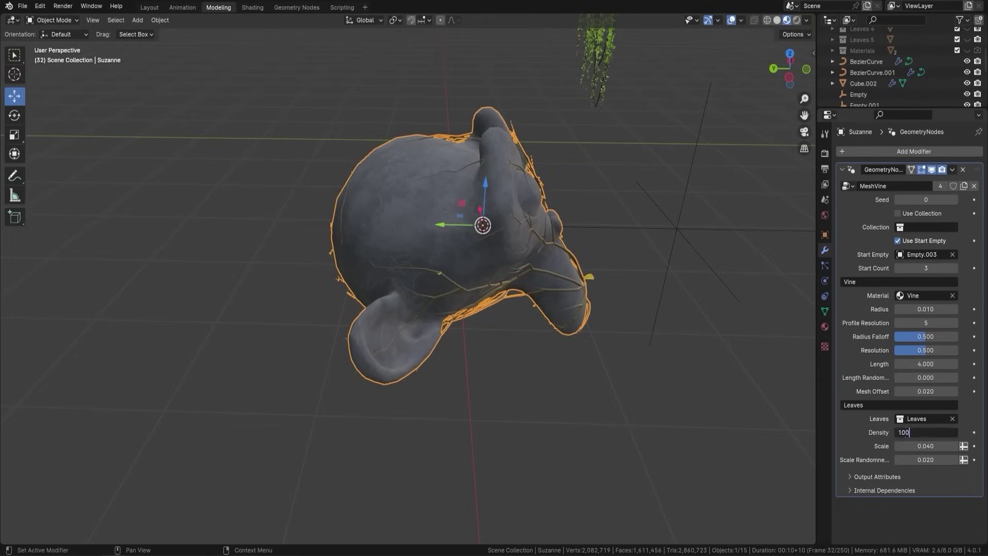
key(Return)
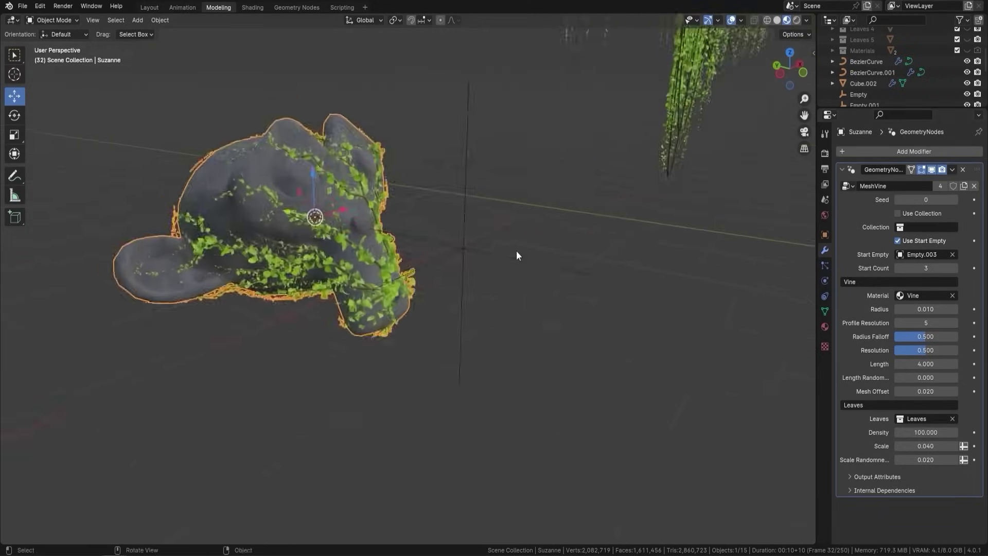
click(554, 153)
middle_drag(554, 153, 591, 216)
scroll(275, 271, up, 3)
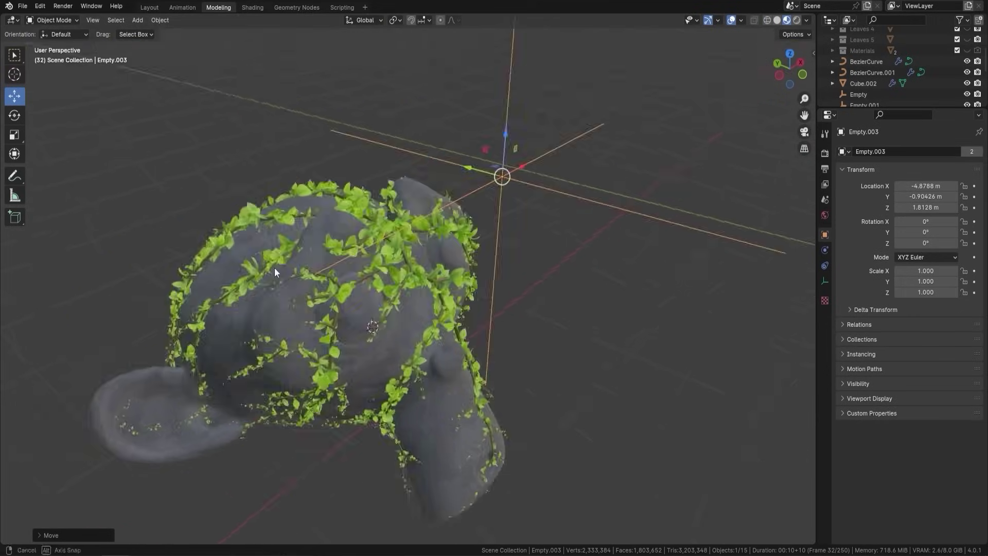
middle_drag(275, 271, 188, 240)
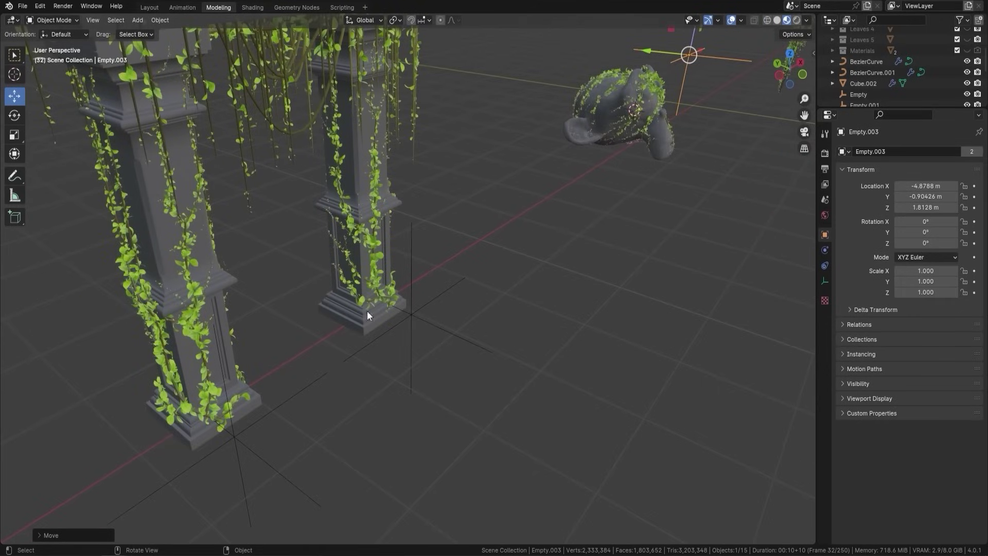
Step: Replace the vine material on the monkey head with Vine Main
click(586, 184)
key(KP_Decimal)
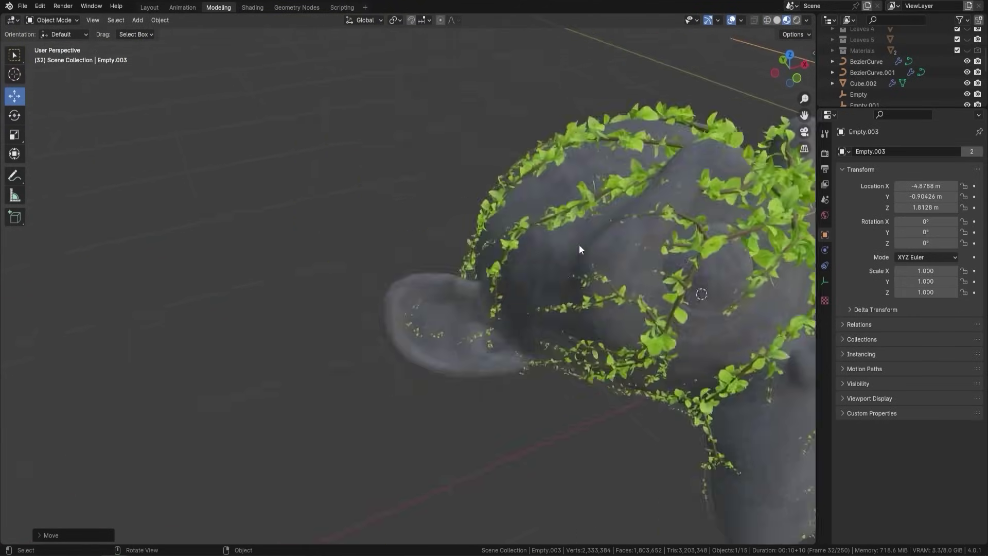
scroll(520, 194, up, 3)
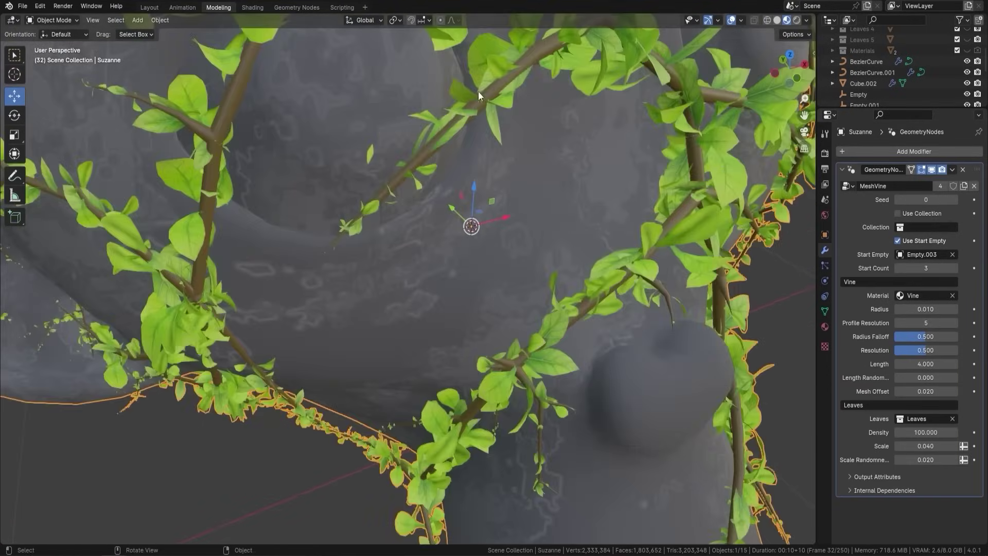
click(943, 296)
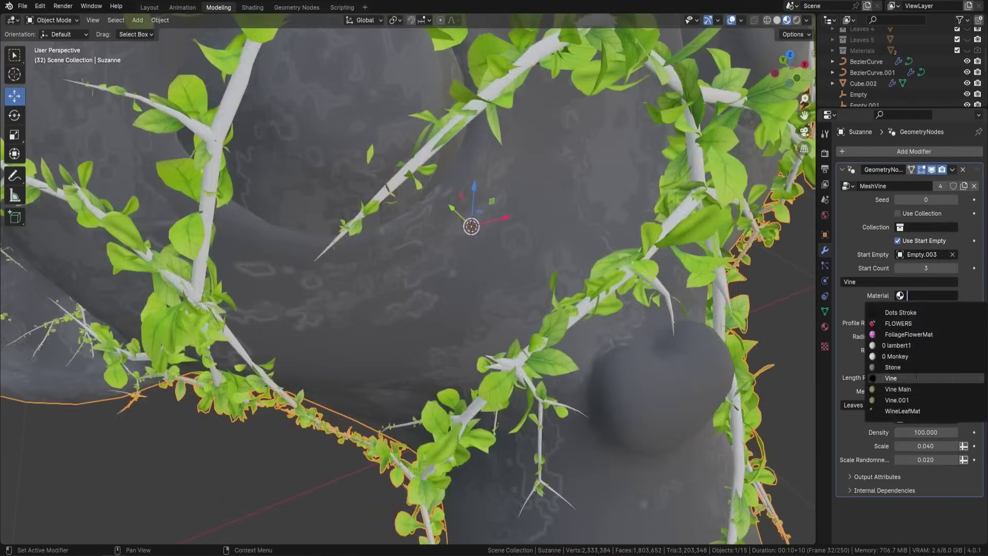
Step: Switch the vine's leaf collection to Leaves 2 and set the leaf Scale to 0.1
click(953, 417)
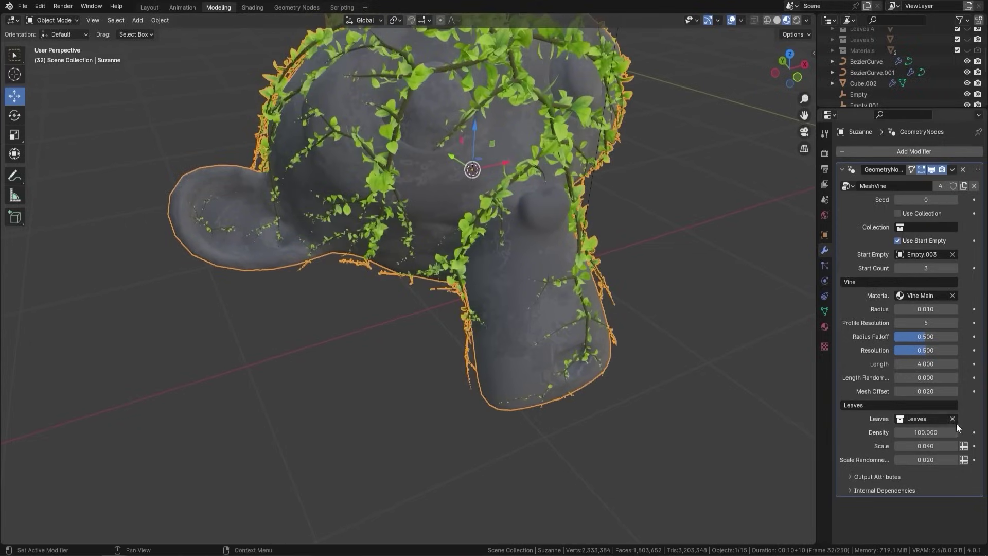
click(937, 418)
click(905, 446)
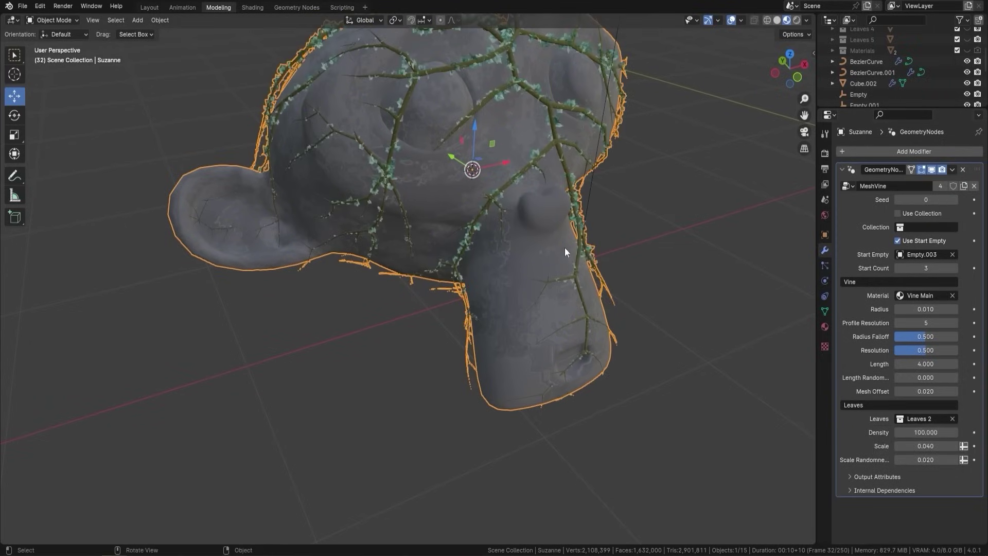
middle_drag(518, 219, 486, 103)
text(0.1)
key(Return)
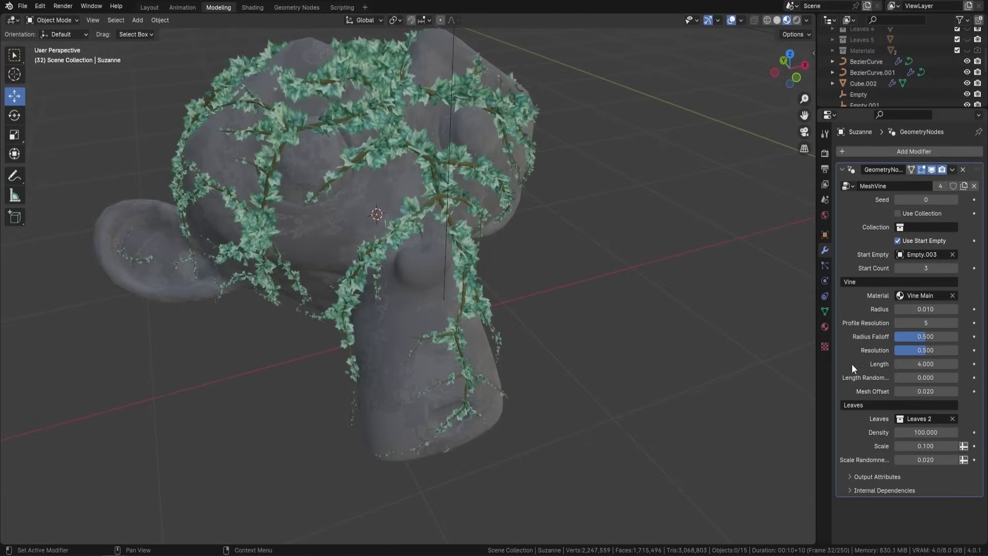
Step: Try the Leaves 3 and Leaves 4 collections on the vine, ending with Leaves 5
click(925, 418)
click(905, 458)
click(926, 418)
click(905, 469)
click(926, 418)
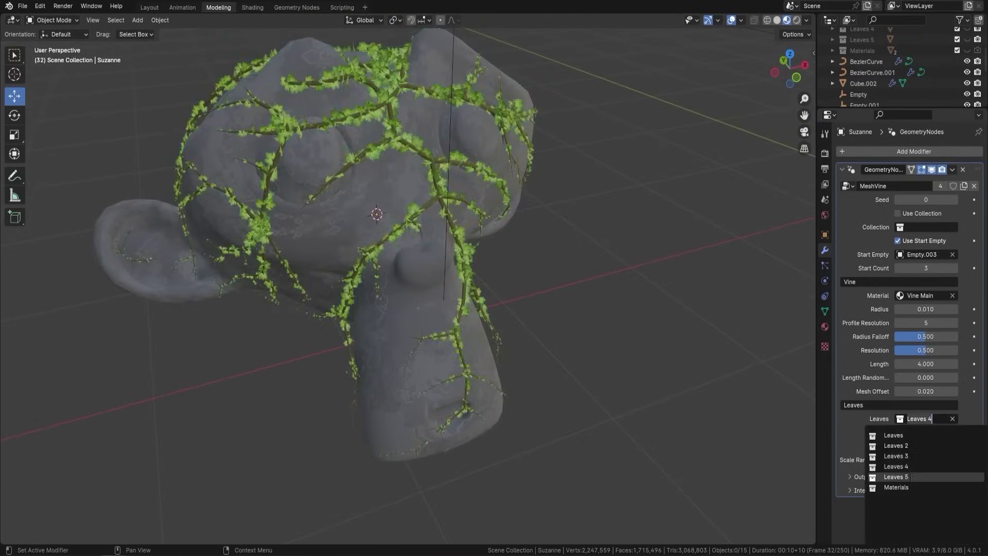
click(905, 480)
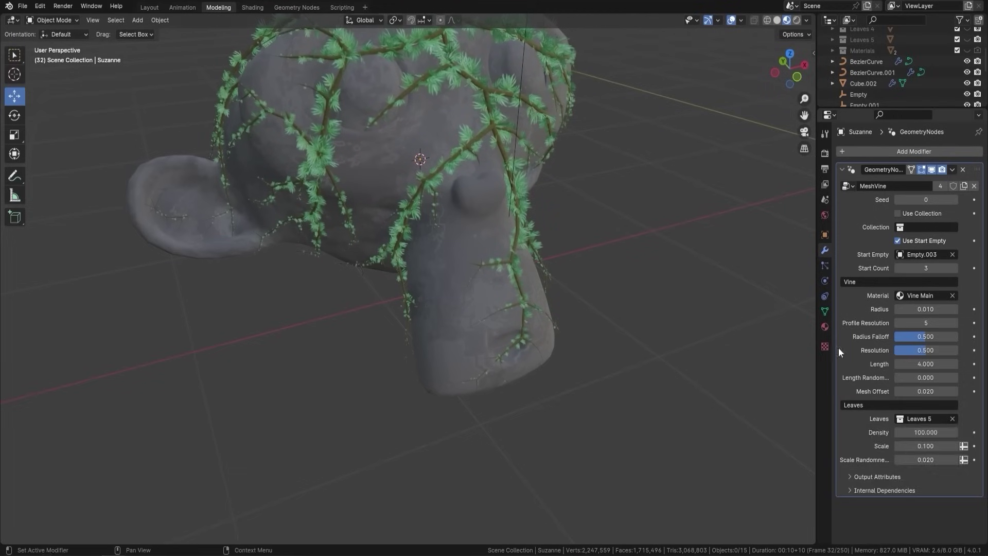
Step: Switch the leaf collection back to Leaves and set the leaf Scale to 0.02
click(925, 418)
click(906, 436)
double_click(925, 445)
text(0.02)
key(Return)
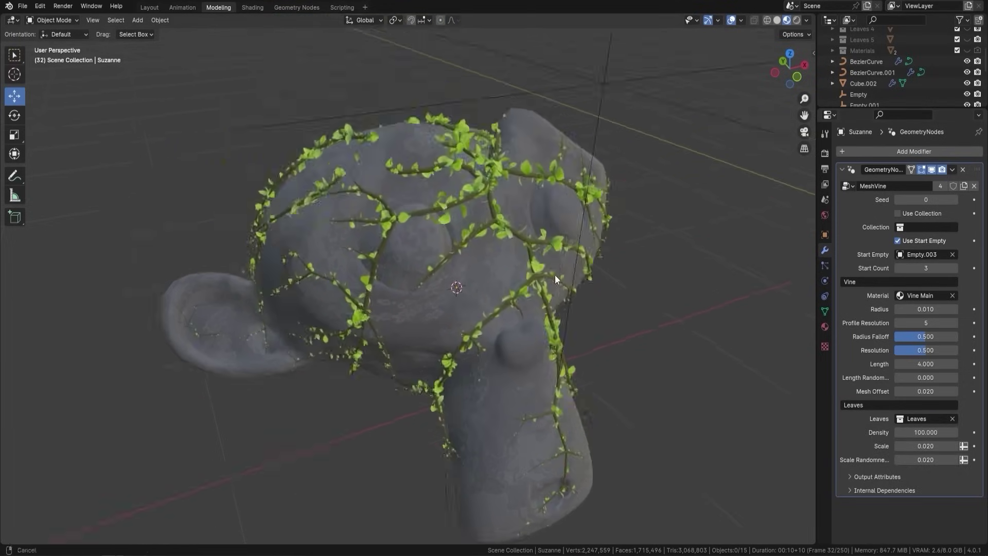
Step: Shorten the vine Length to 1.11 and set the Seed to 2
middle_drag(554, 274, 720, 293)
drag(925, 364, 895, 364)
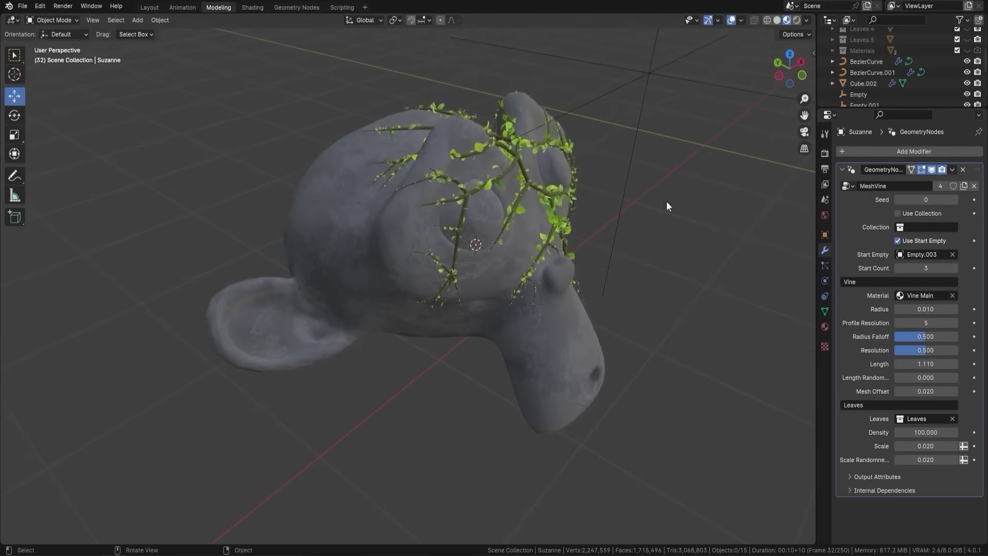
click(955, 199)
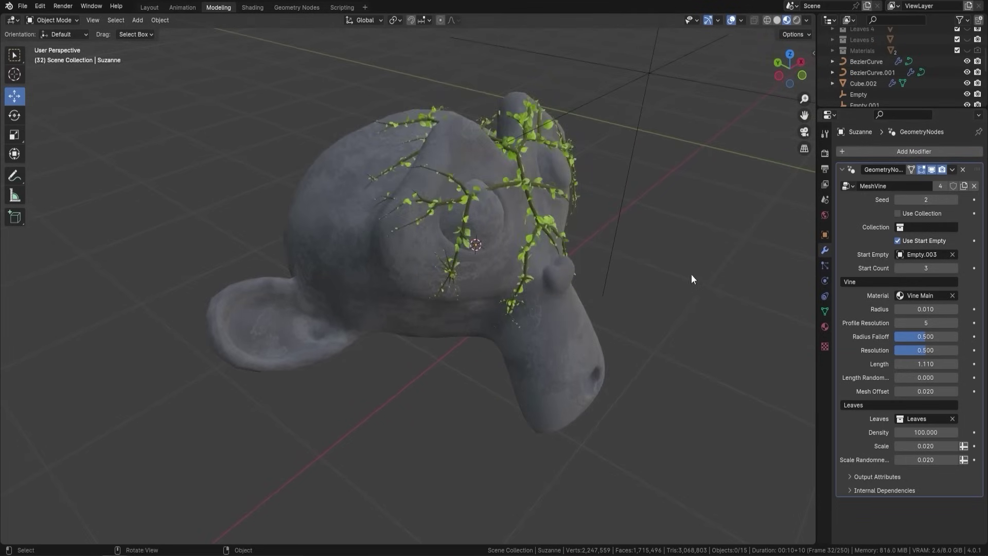
Step: Set the vine Length to 5 and the Mesh Offset to 0.08 on the monkey head
middle_drag(690, 273, 720, 280)
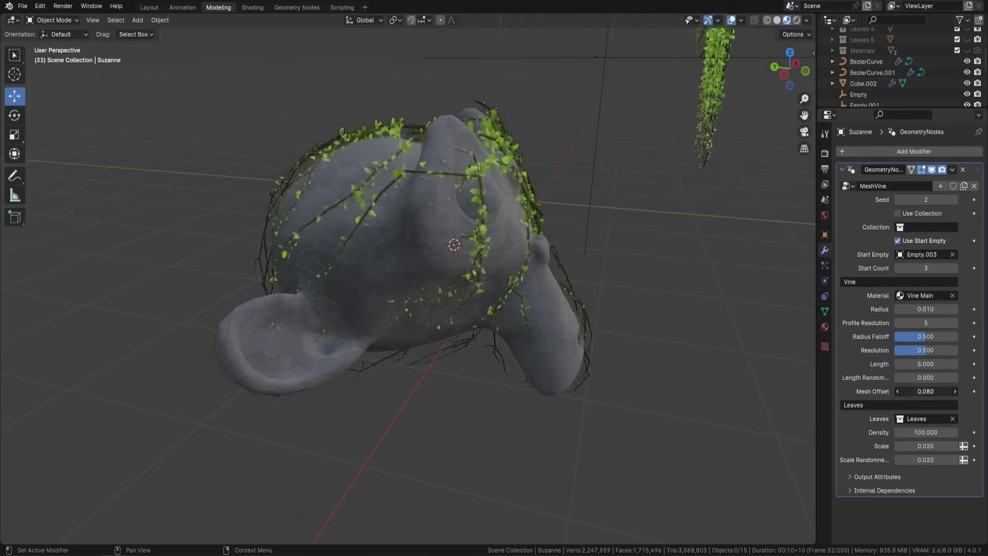
middle_drag(463, 217, 722, 292)
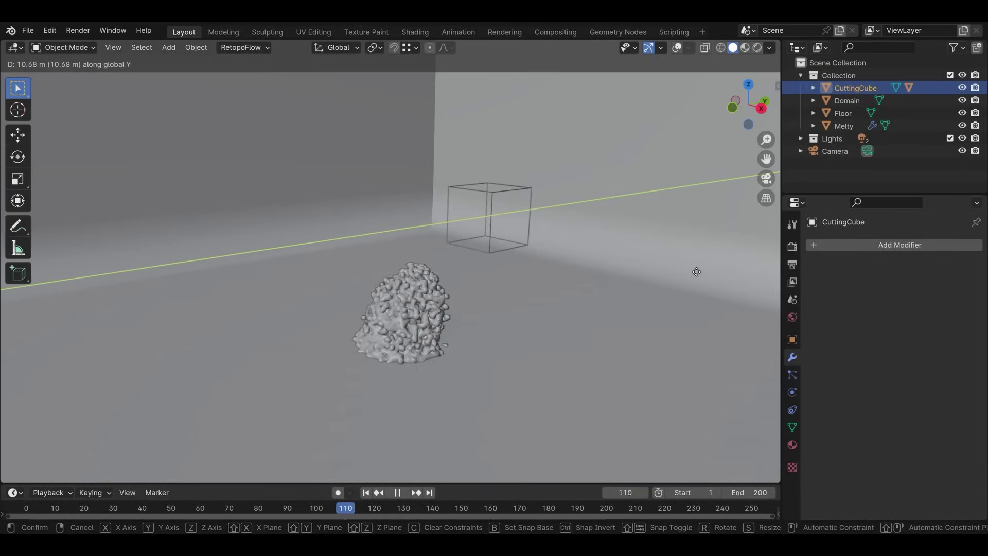
Step: Place the cutting cube along the global Y axis and stop the melting animation
click(464, 304)
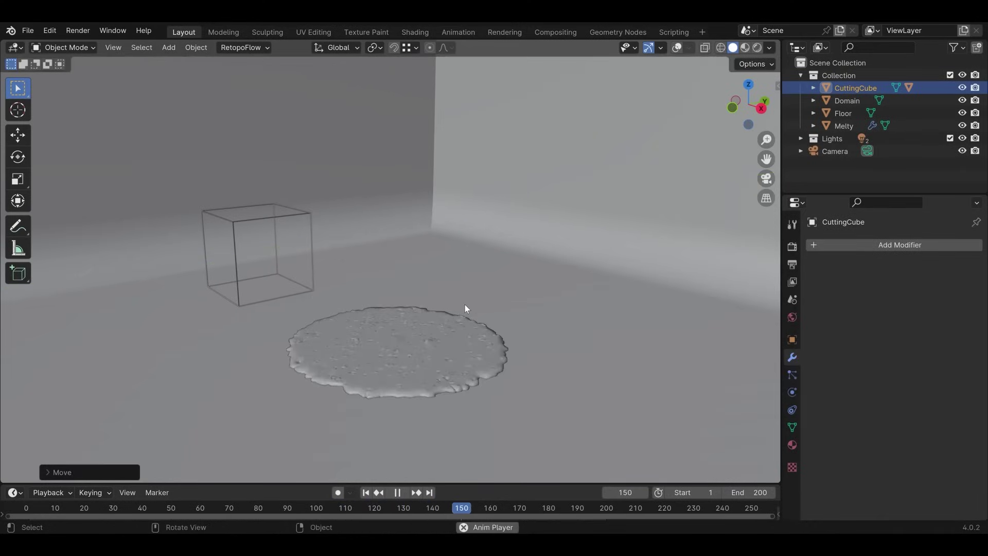
click(400, 493)
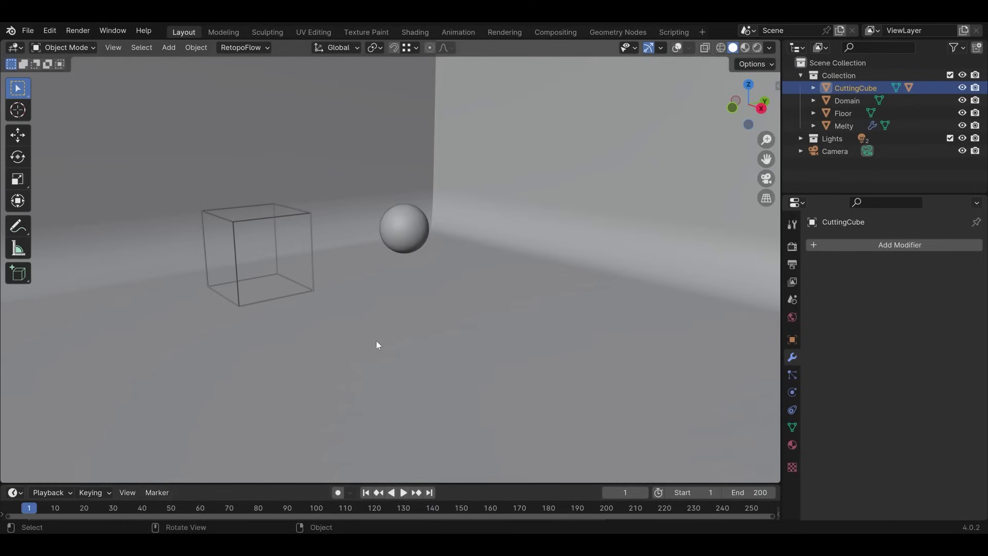
Step: Play the melting animation from frame 1 and move the cutting cube along the Y axis past the sphere
key(space)
key(g)
key(y)
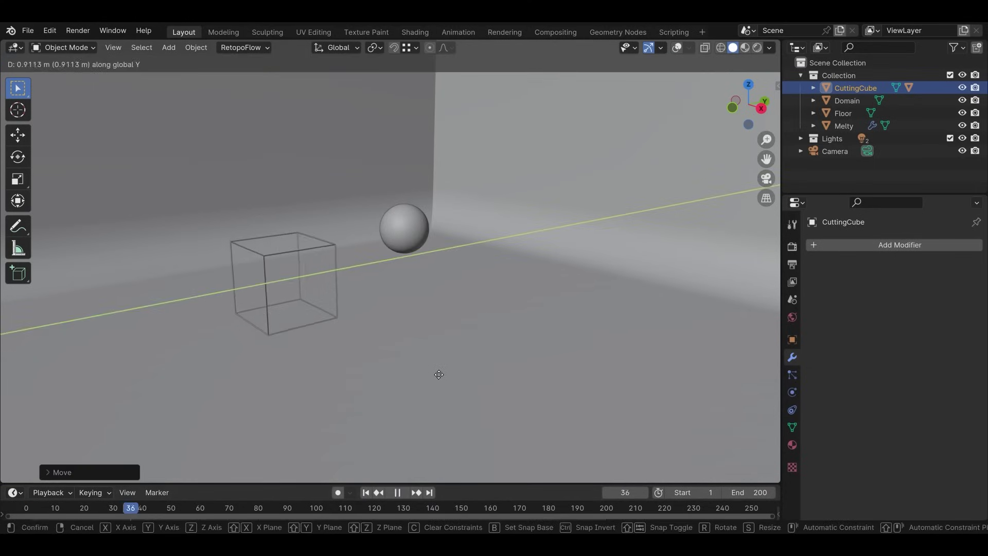
click(629, 344)
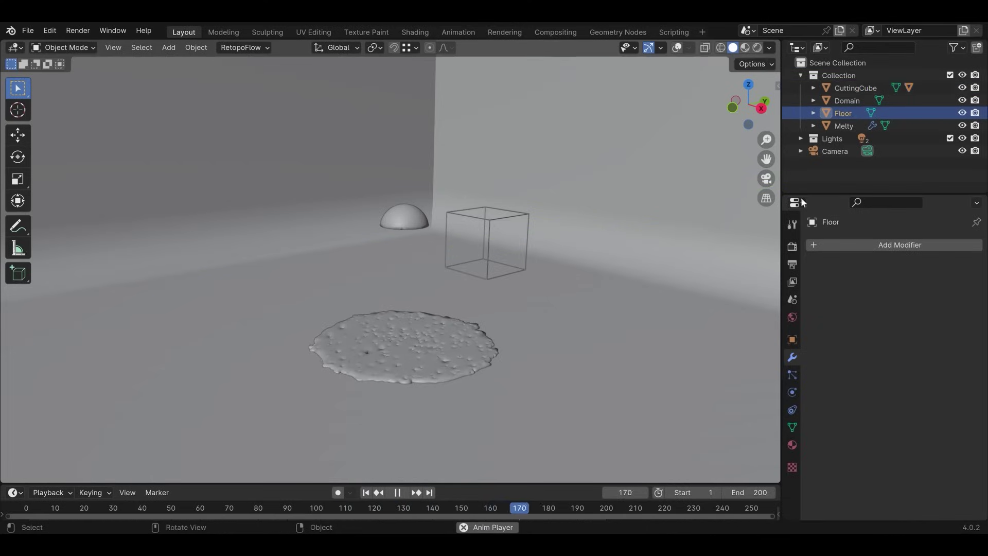
Step: Reselect the CuttingCube and reposition it along the global Y axis while the melting animation plays
click(910, 92)
key(g)
key(y)
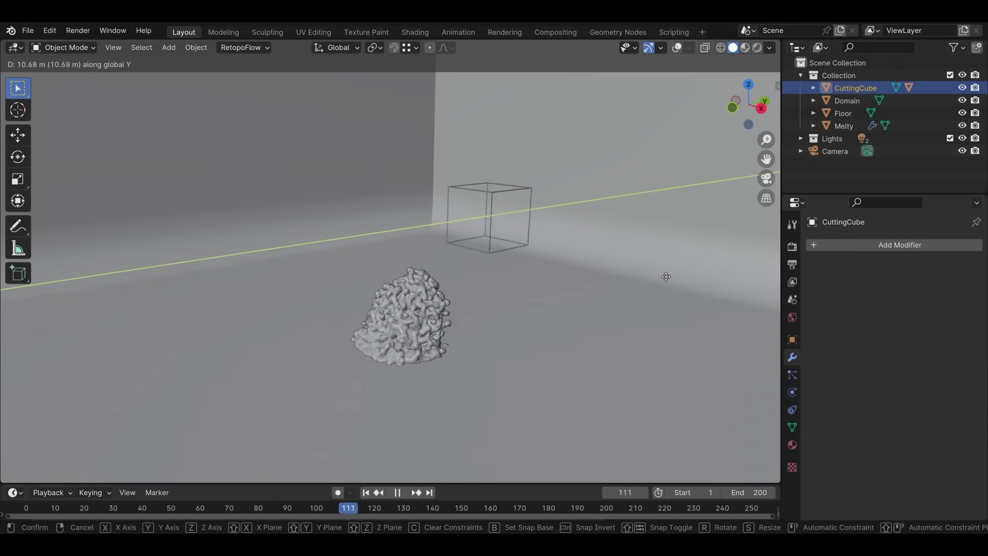
click(465, 304)
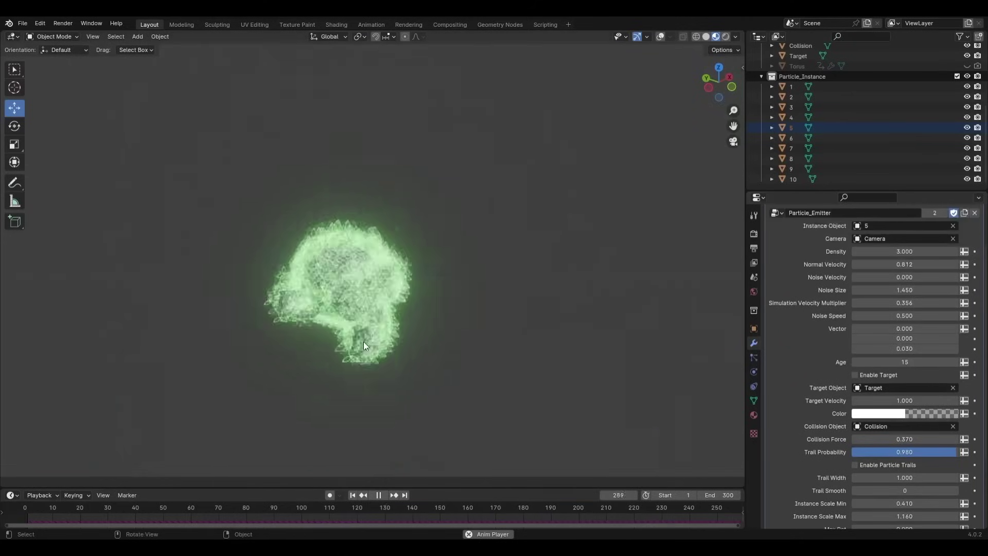
Step: Lower the Instance Scale Max of the Particle_Emitter on the monkey head
scroll(817, 304, down, 4)
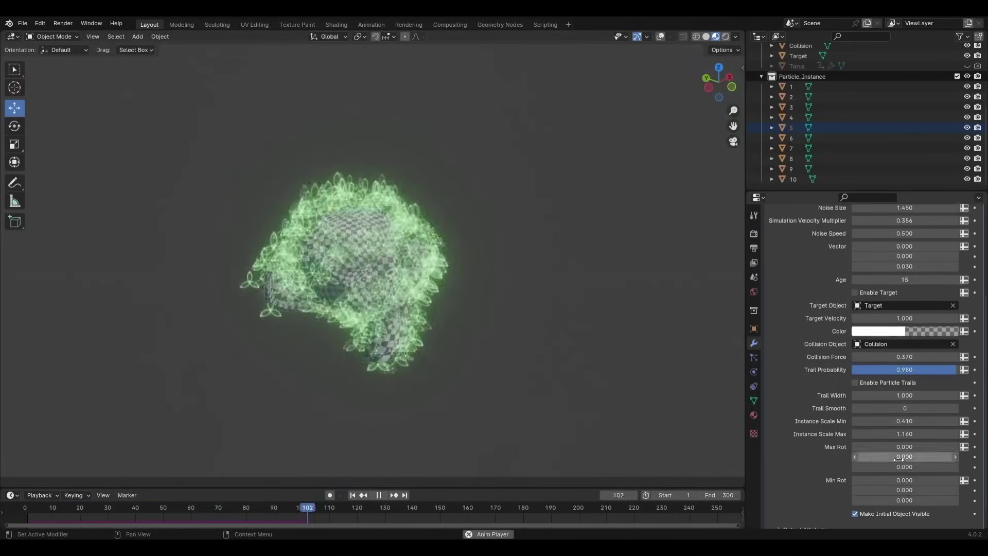
drag(904, 433, 882, 434)
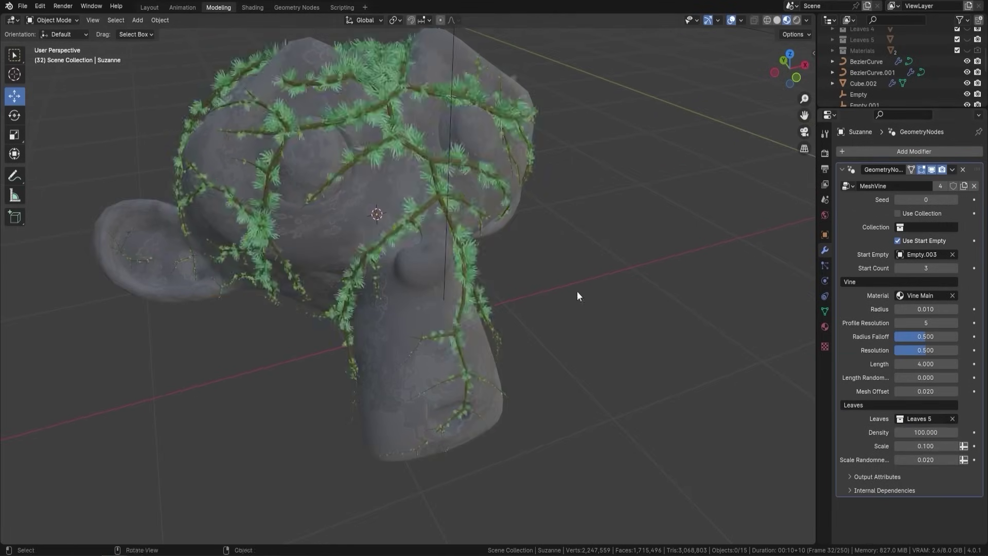
Step: Change the MeshVine leaf collection from Leaves 5 to Leaves
click(920, 418)
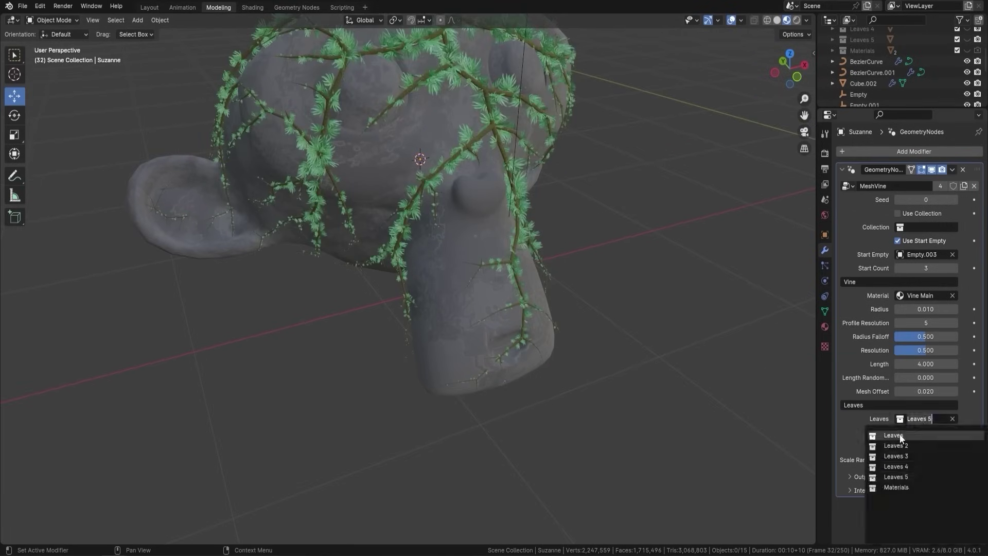
click(903, 437)
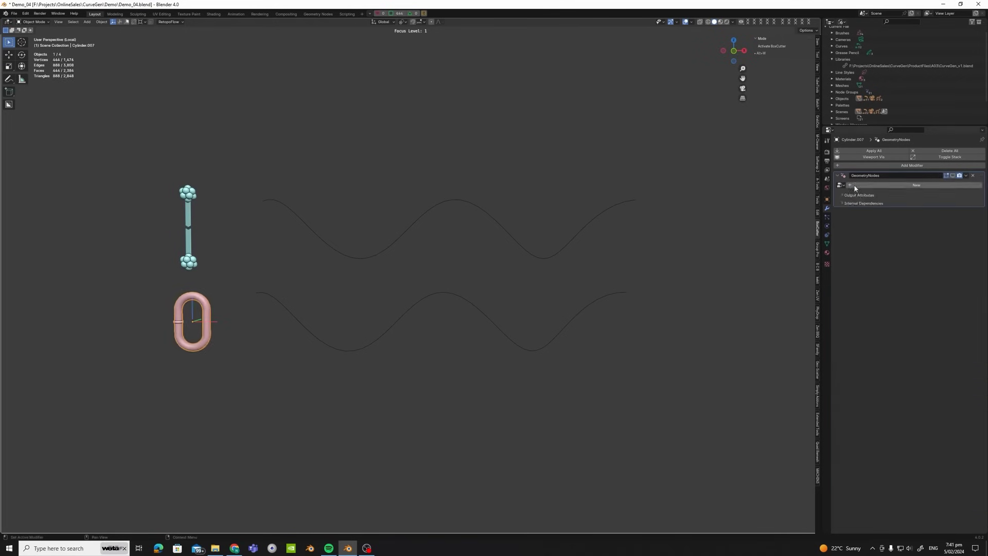
Step: Assign the CurveGen node group to the pink chain link and array it along the lower wave curve, Spiral.003
click(965, 192)
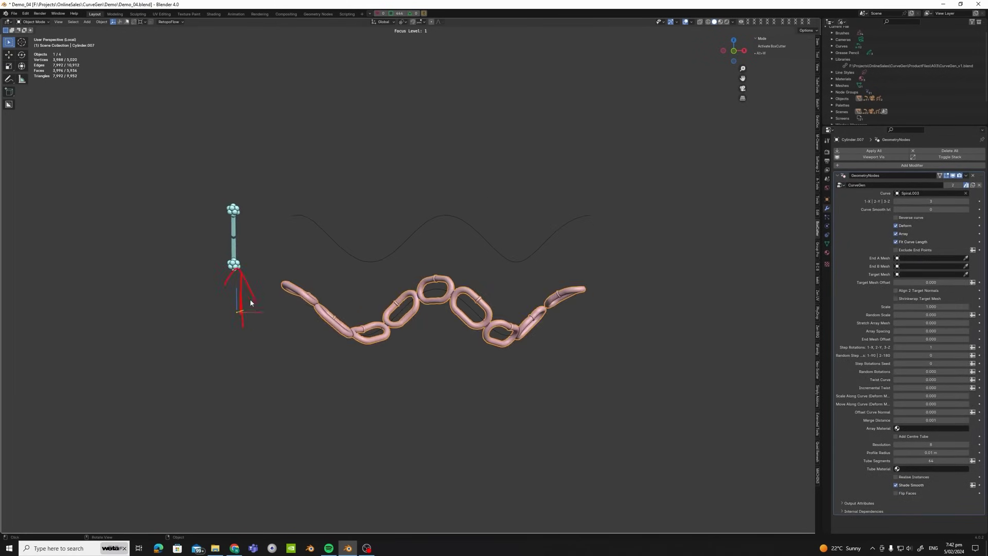